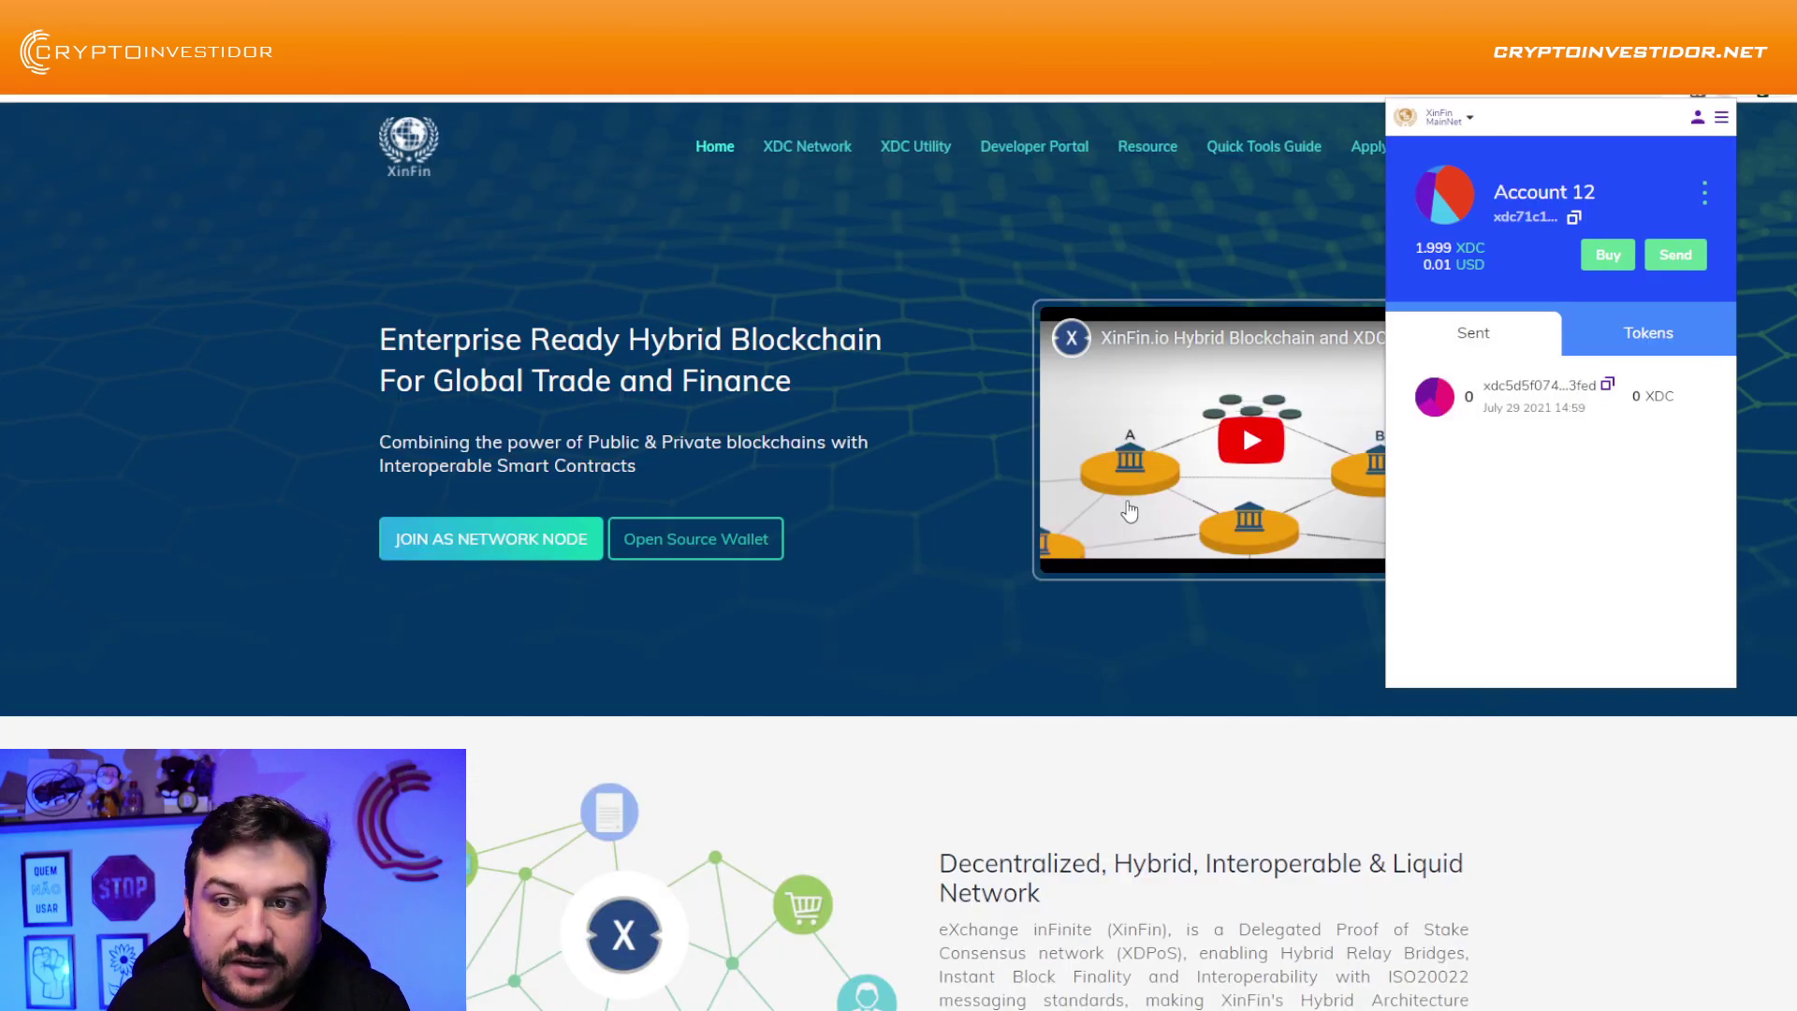
# Copy the Trezor 1 address from MetaMask and send 0.01 XDC to it from Account 12 in the XinFin wallet
pyautogui.moveTo(1488, 268)
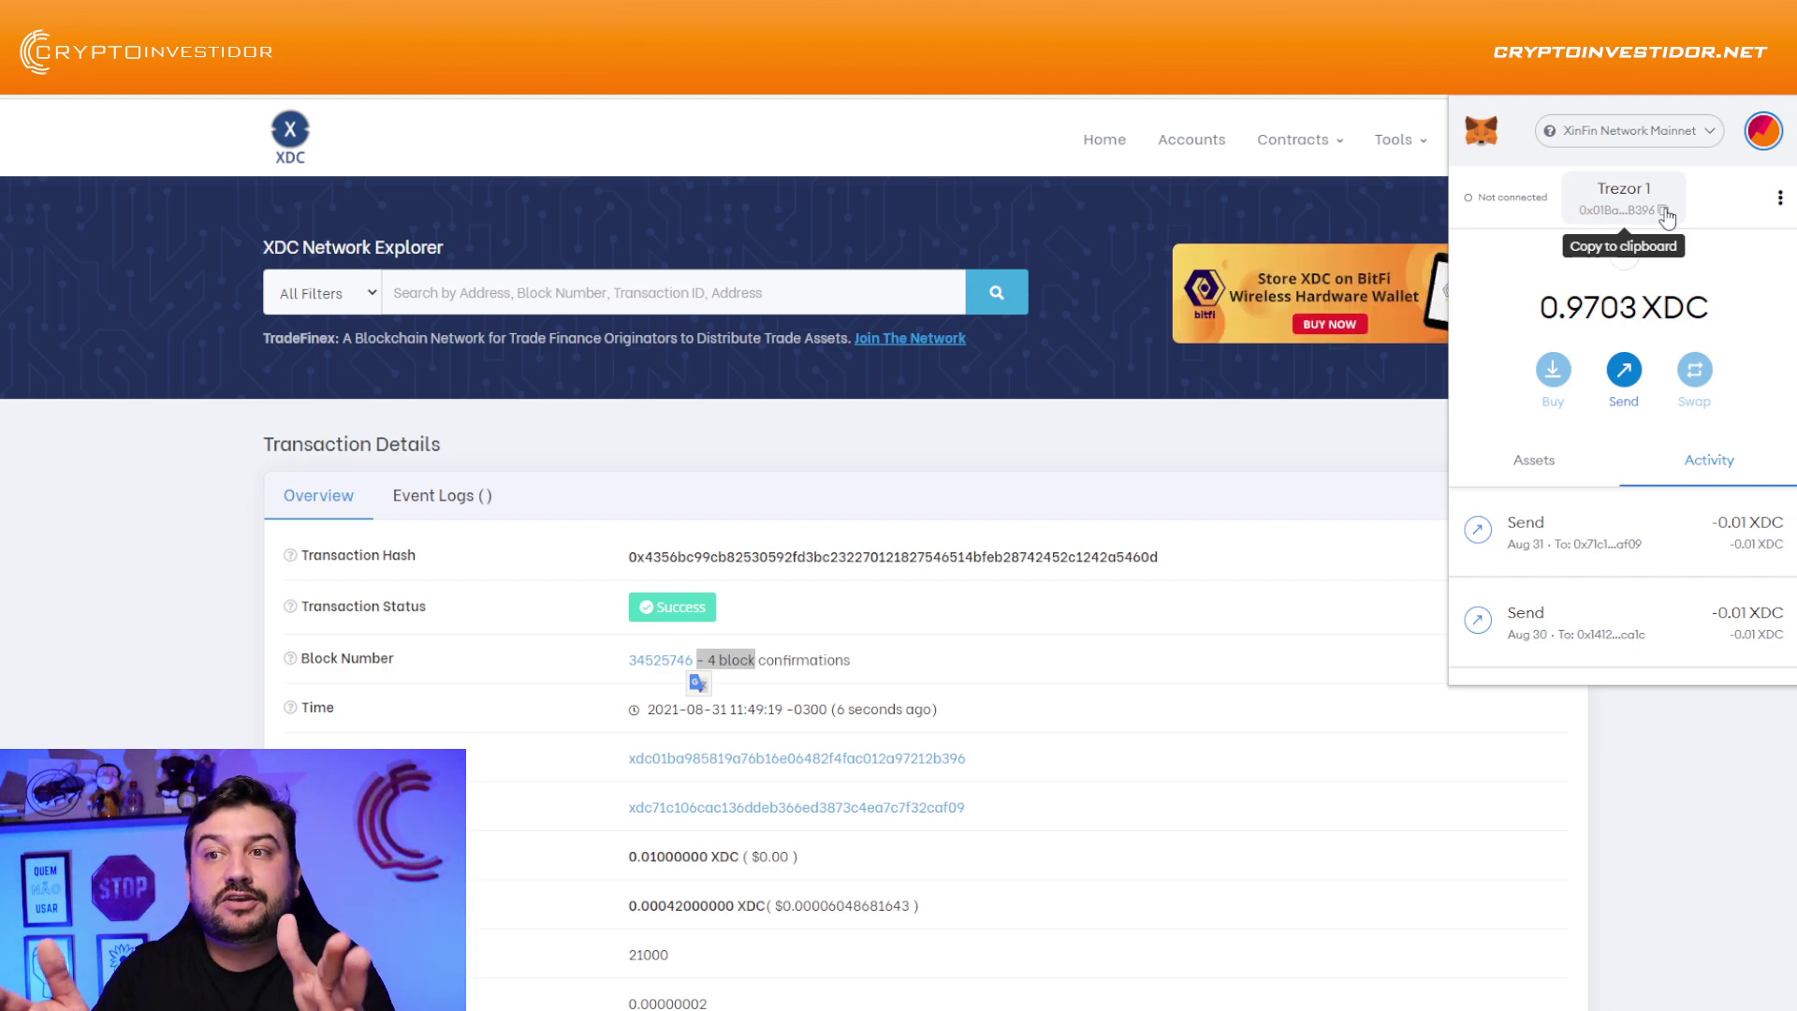
pyautogui.click(1663, 211)
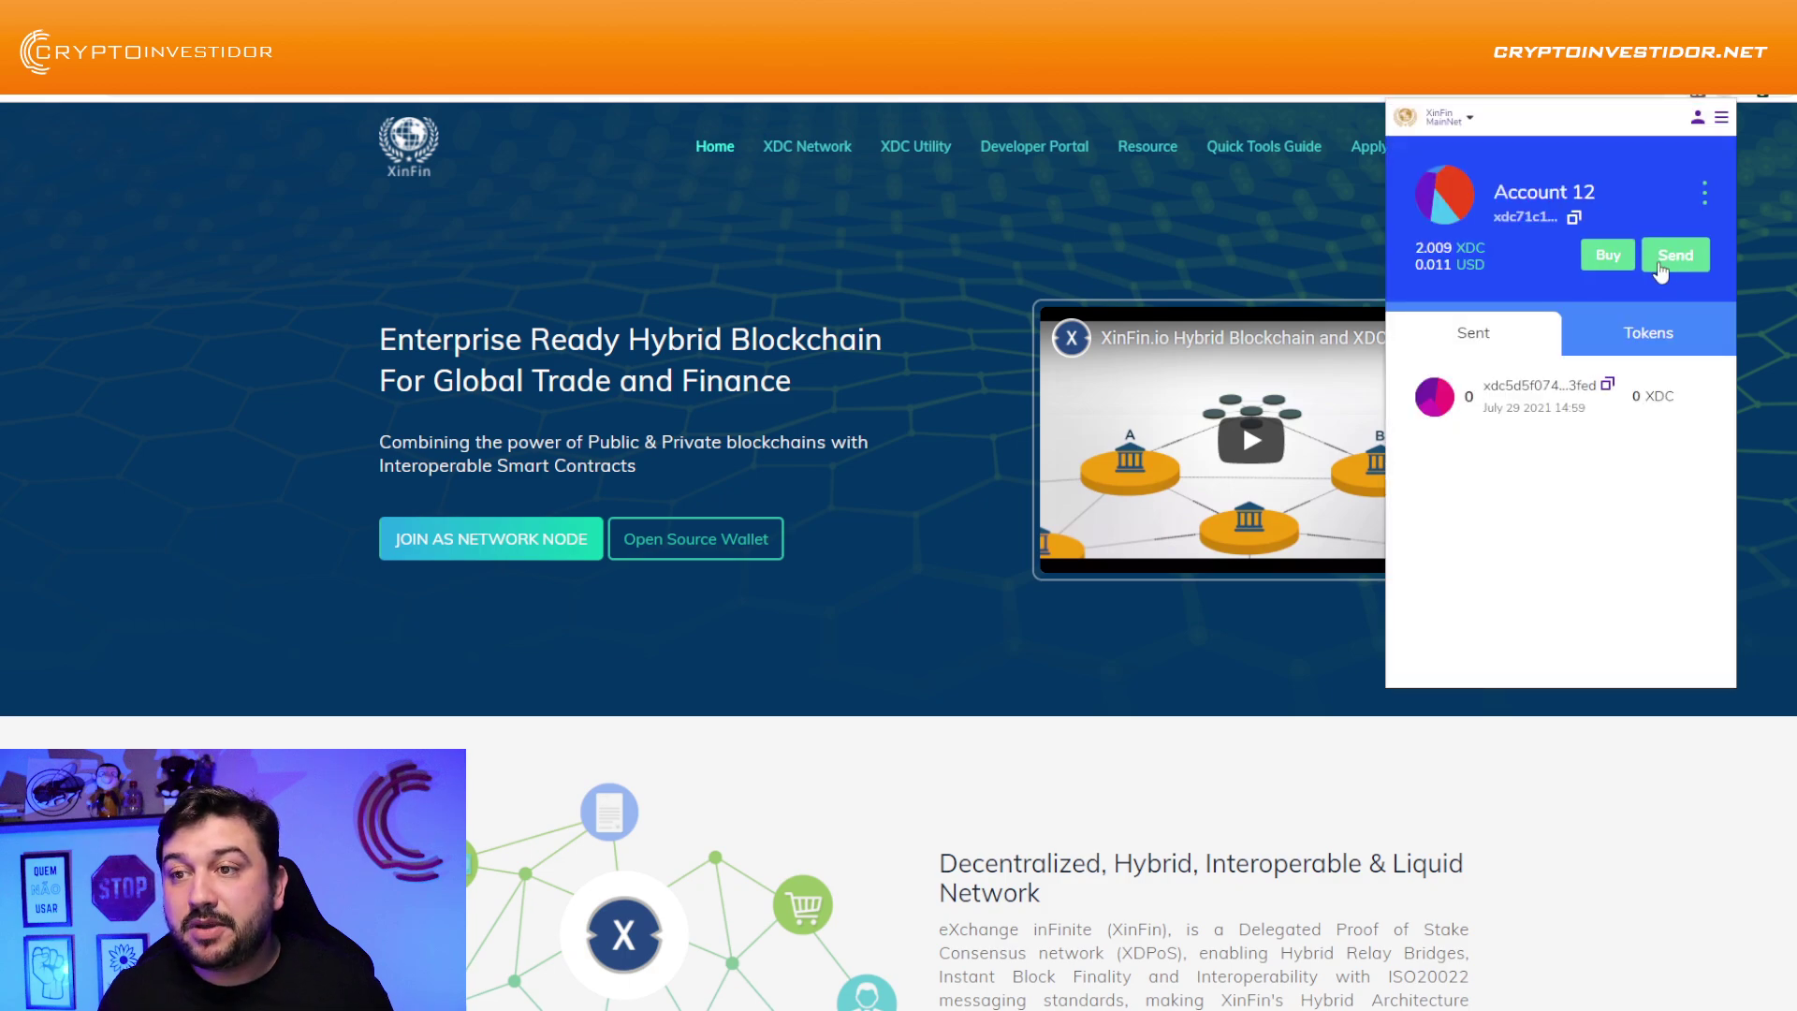
pyautogui.click(1672, 262)
pyautogui.click(1685, 388)
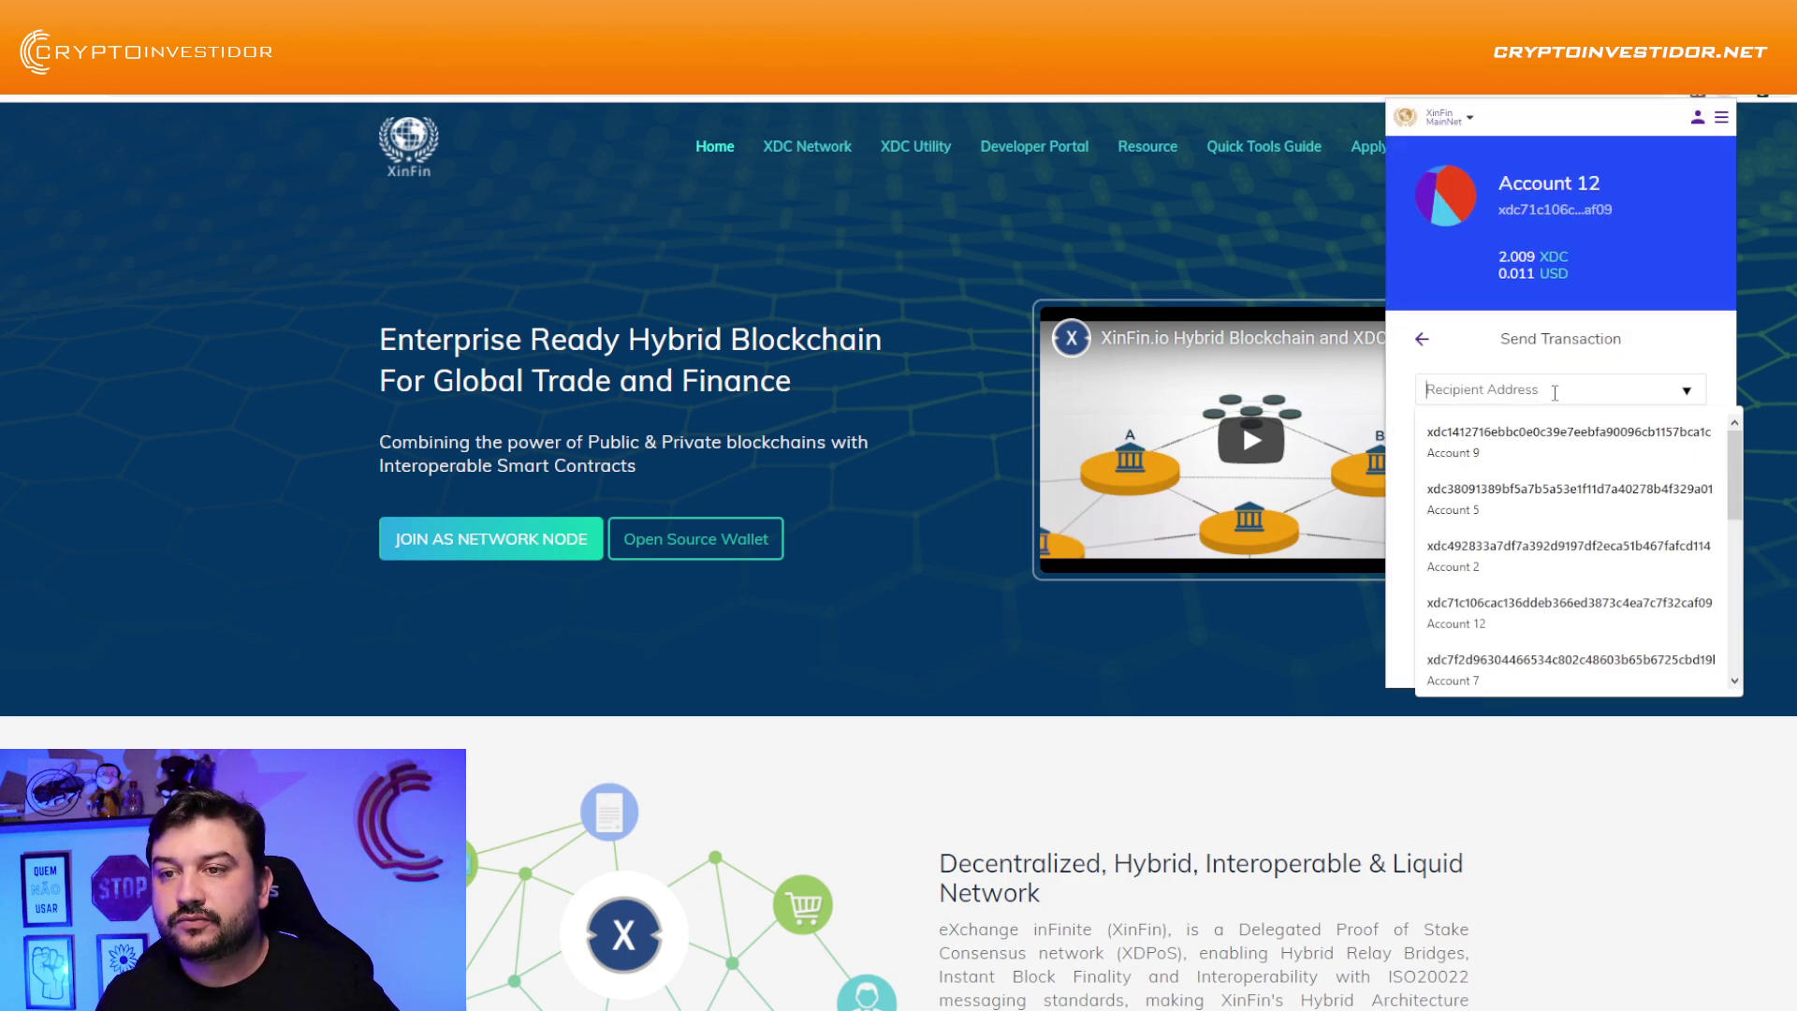
pyautogui.hotkey('ctrl', 'v')
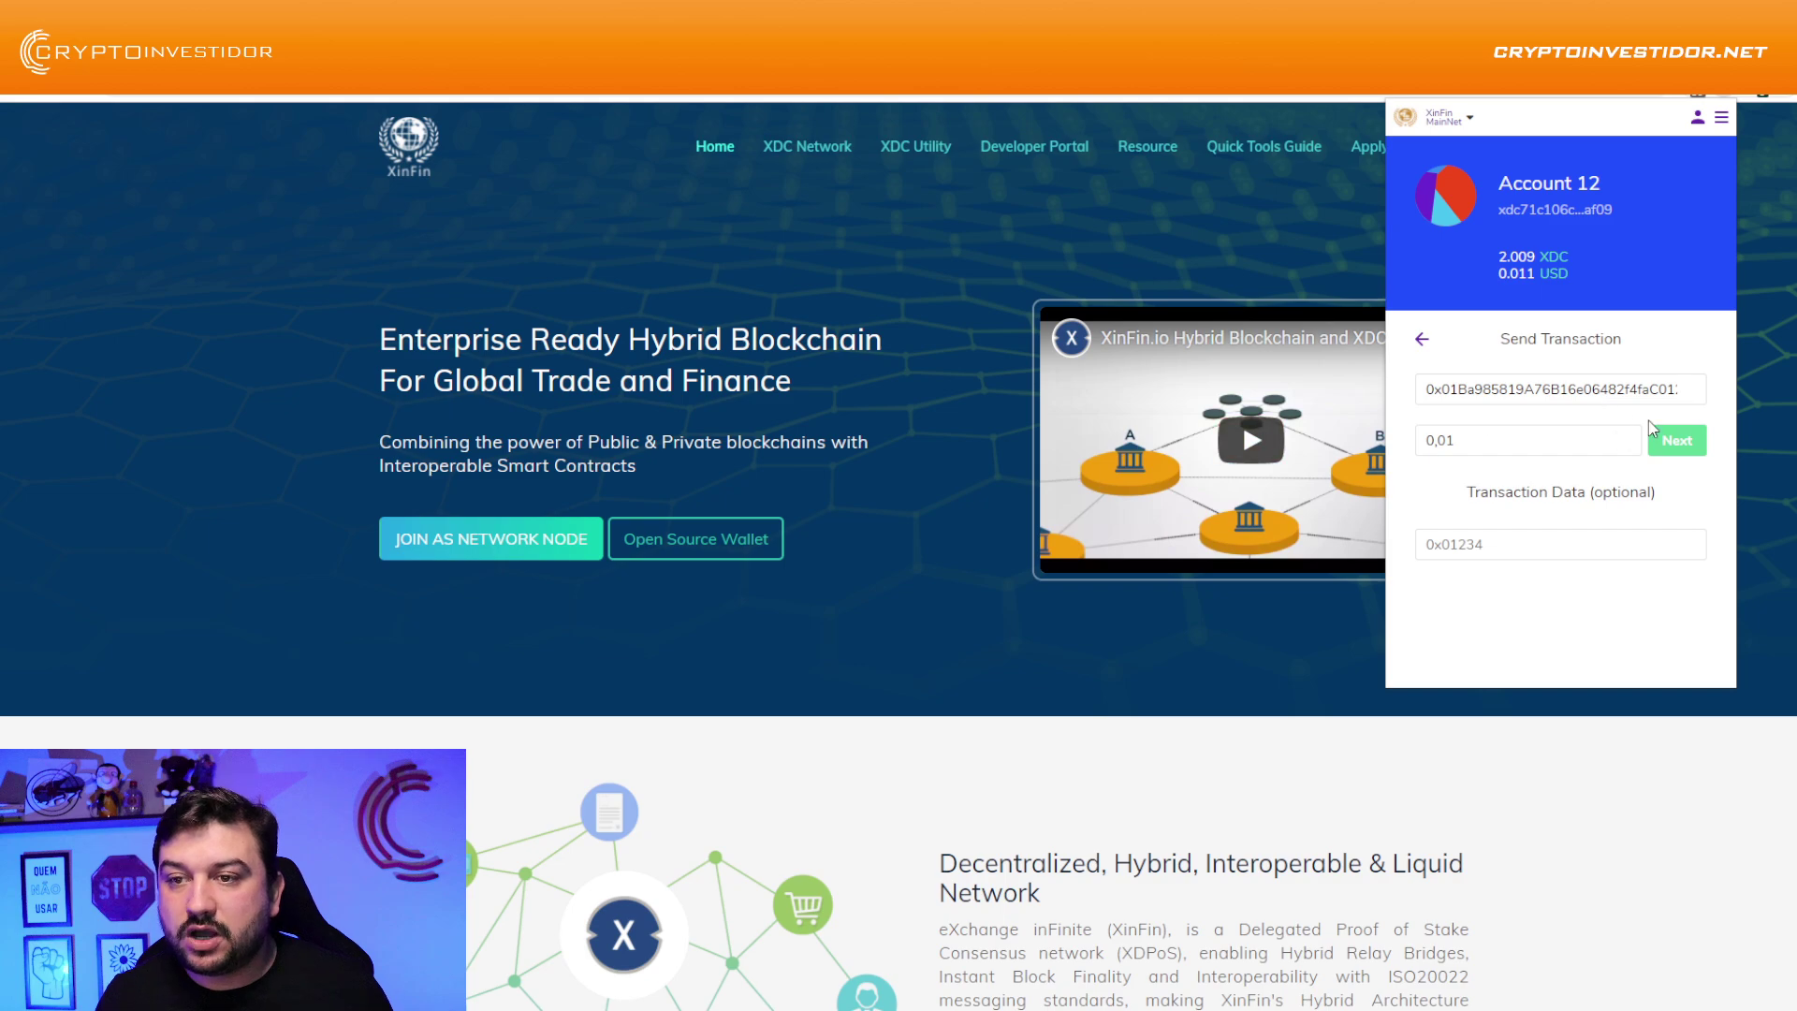
pyautogui.click(1676, 440)
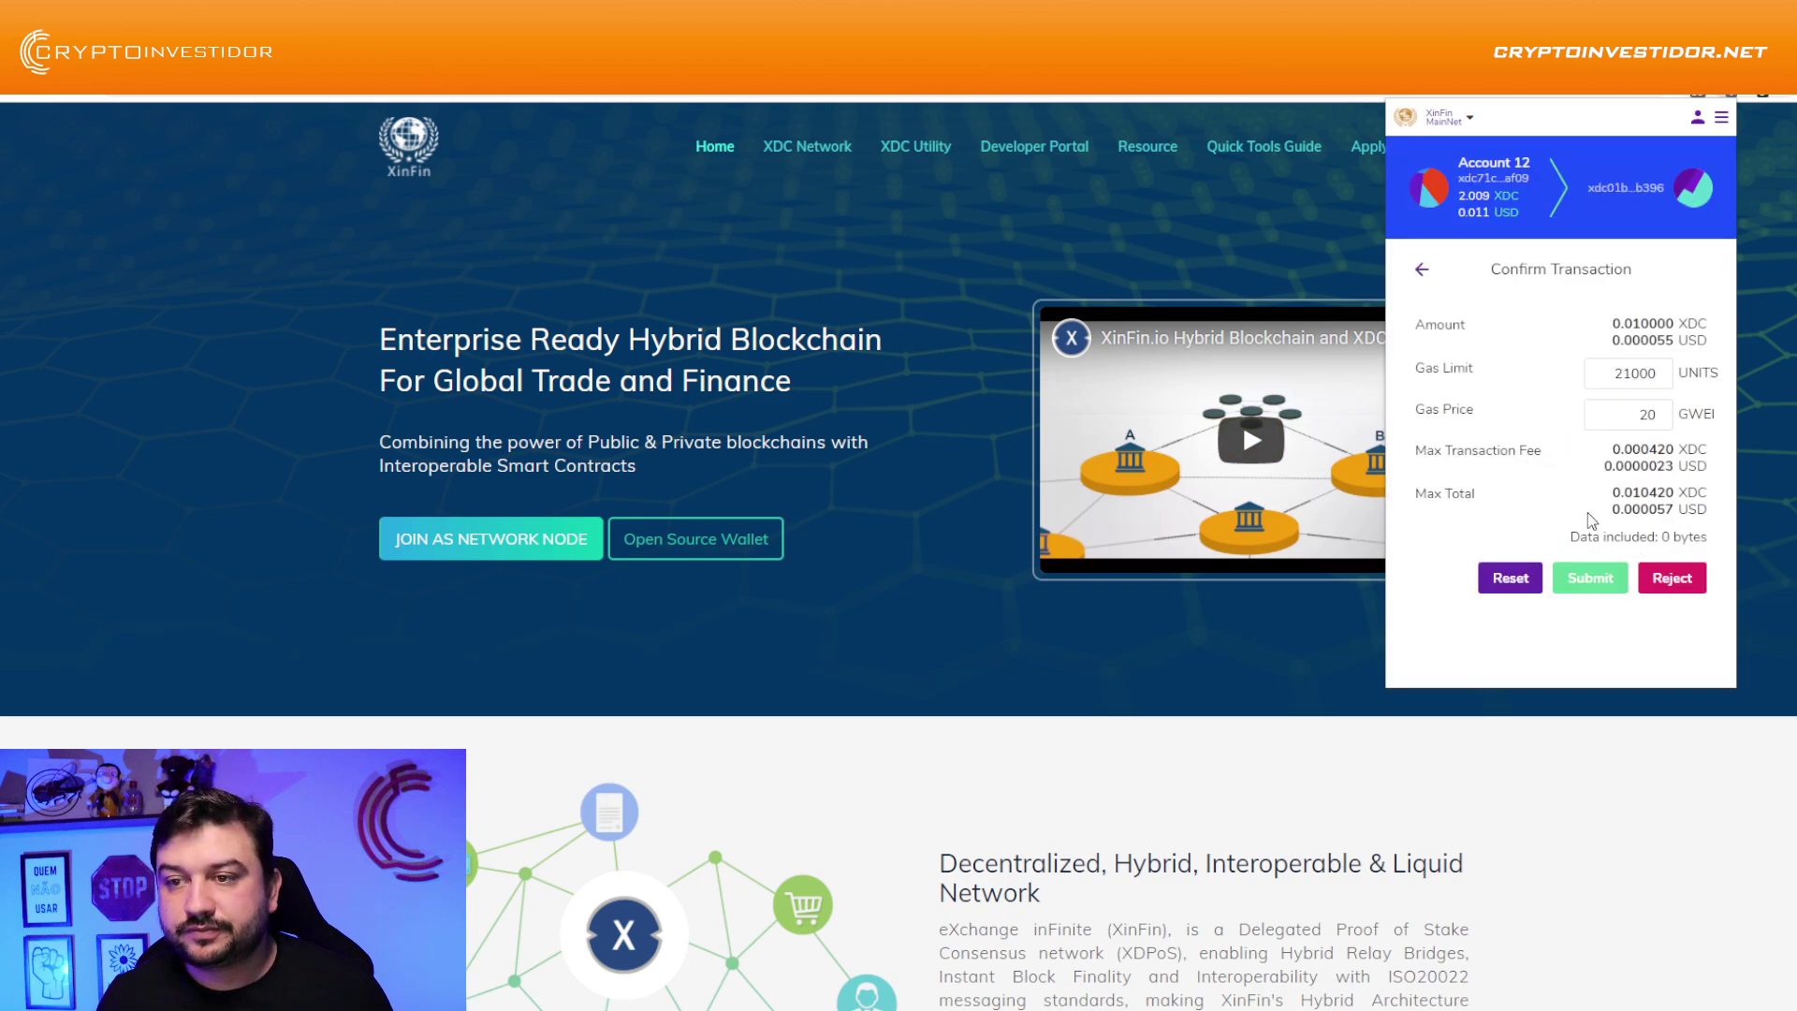
pyautogui.click(1574, 582)
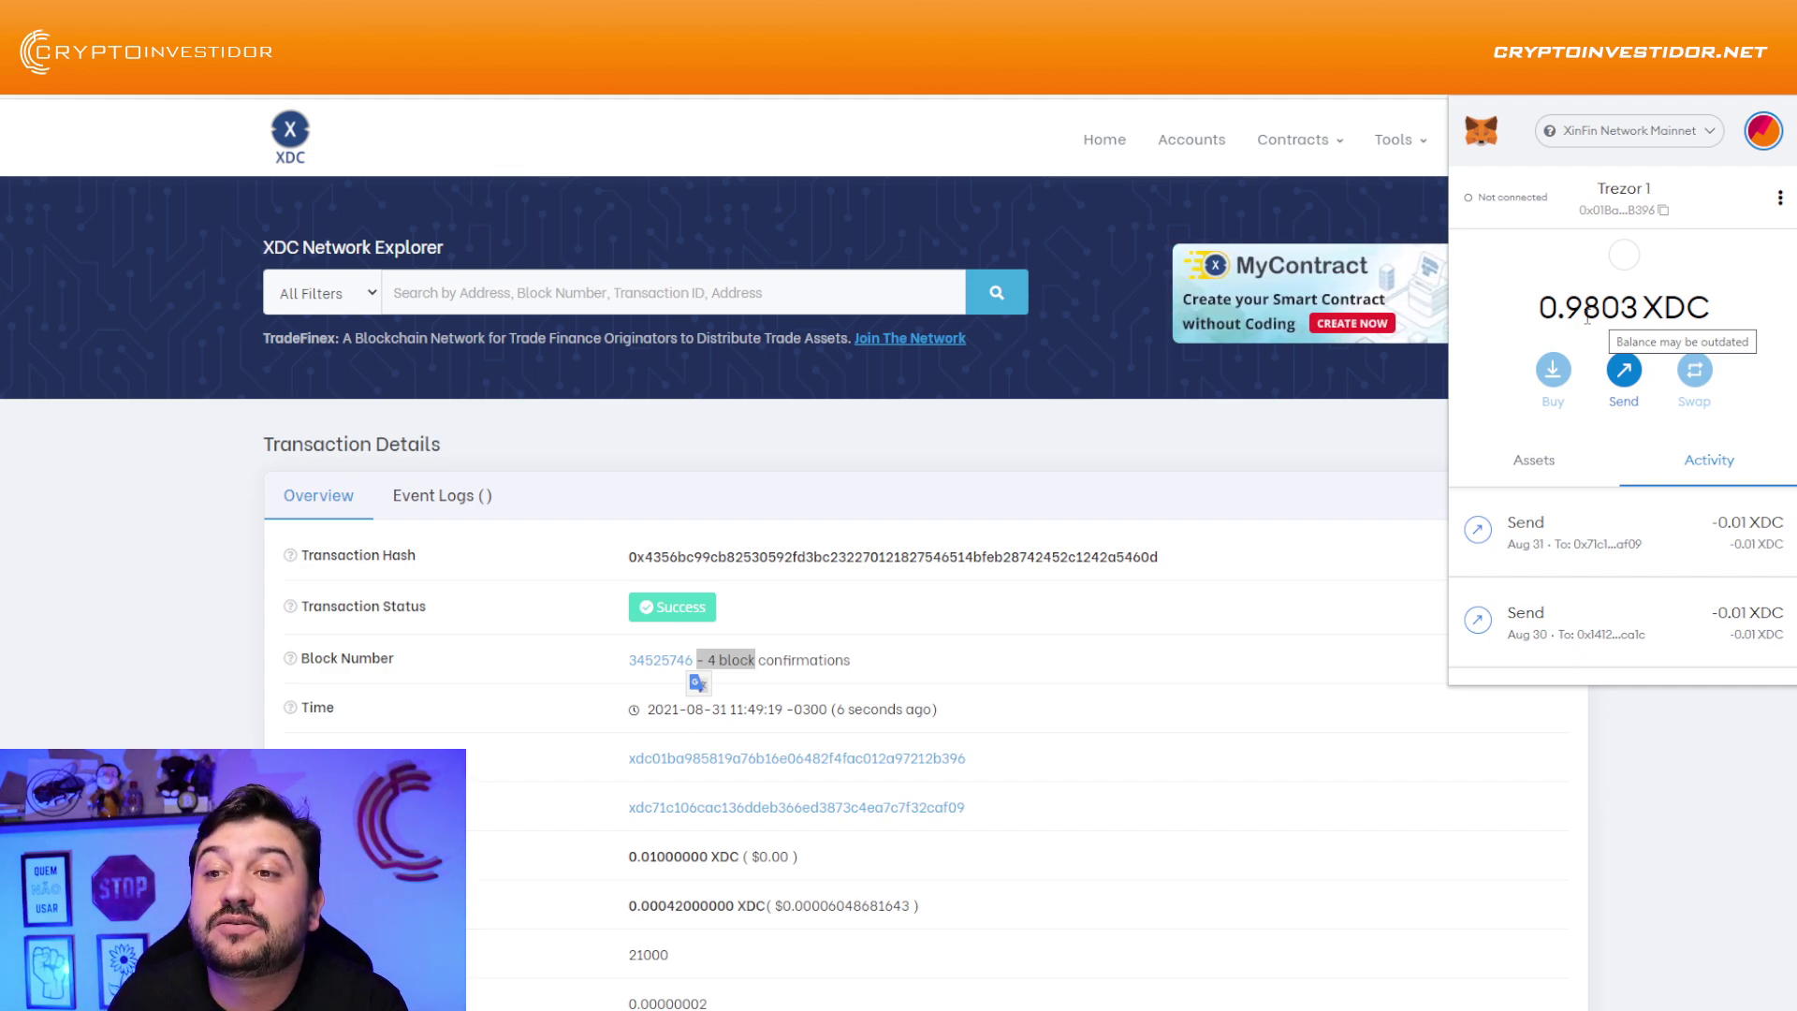
# Check the Trezor 1 balance in MetaMask and close the wallet
pyautogui.moveTo(1587, 318); pyautogui.dragTo(1561, 309)
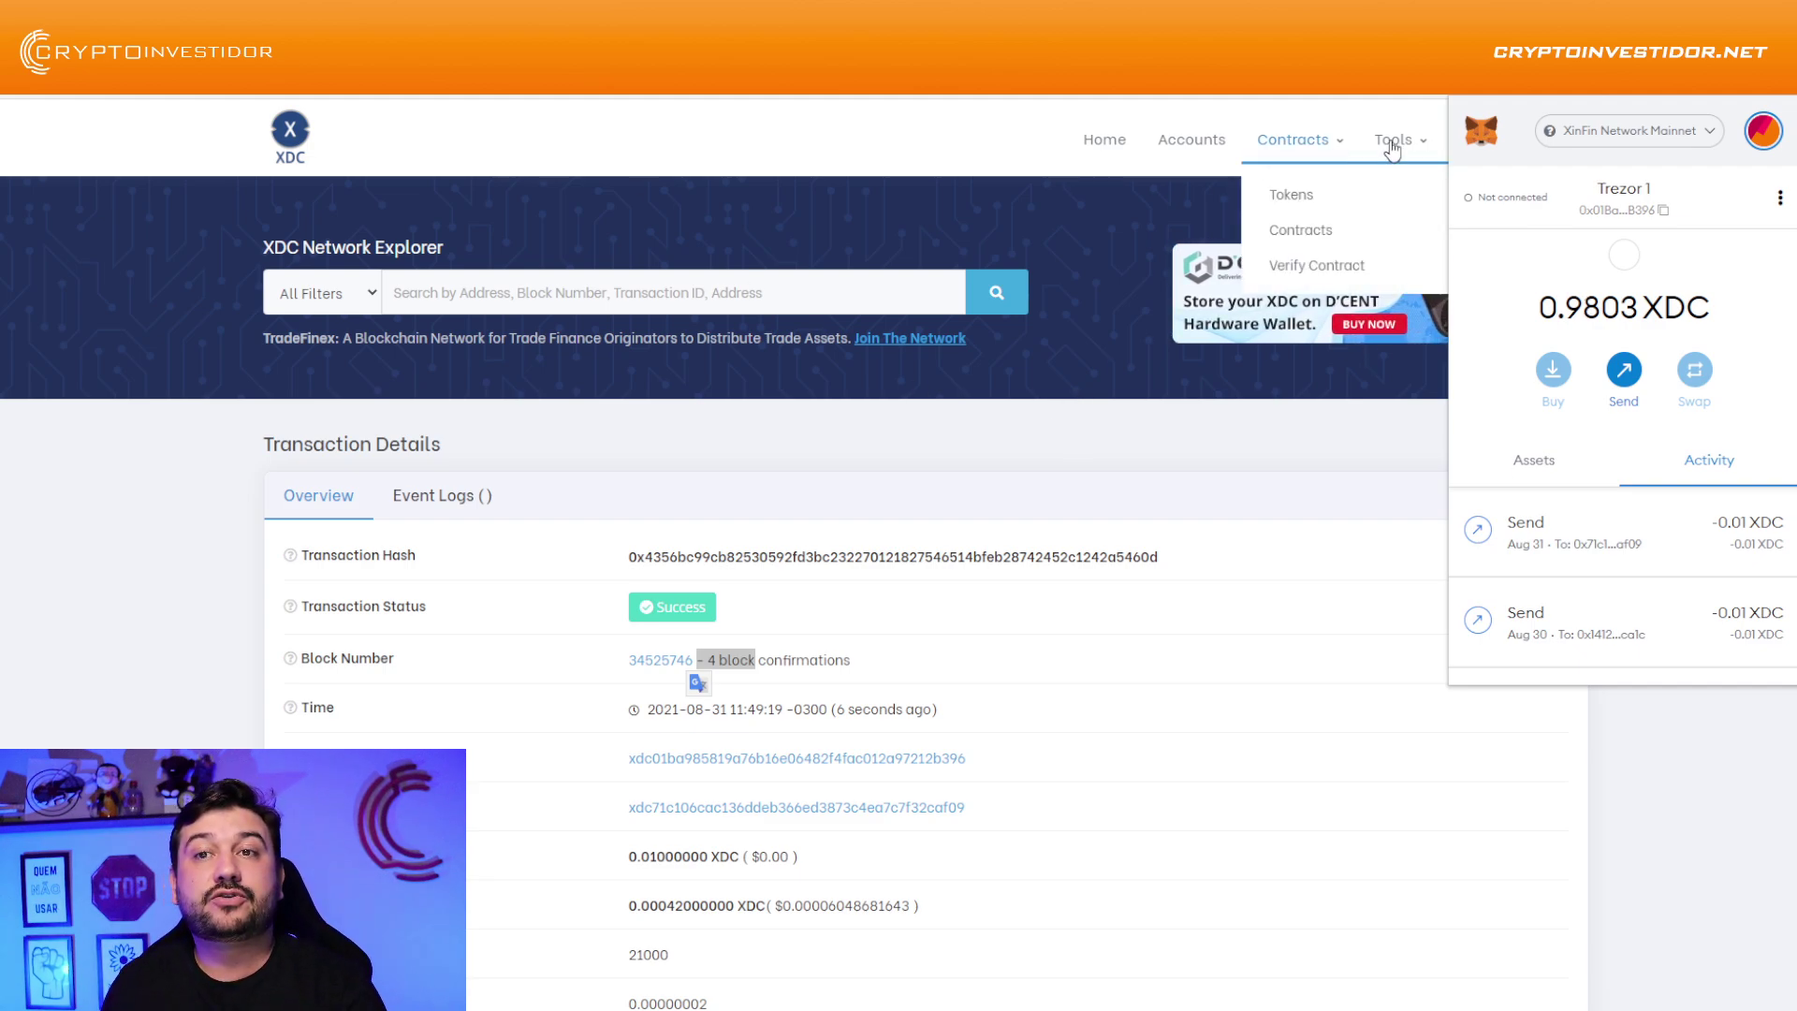
pyautogui.click(1125, 494)
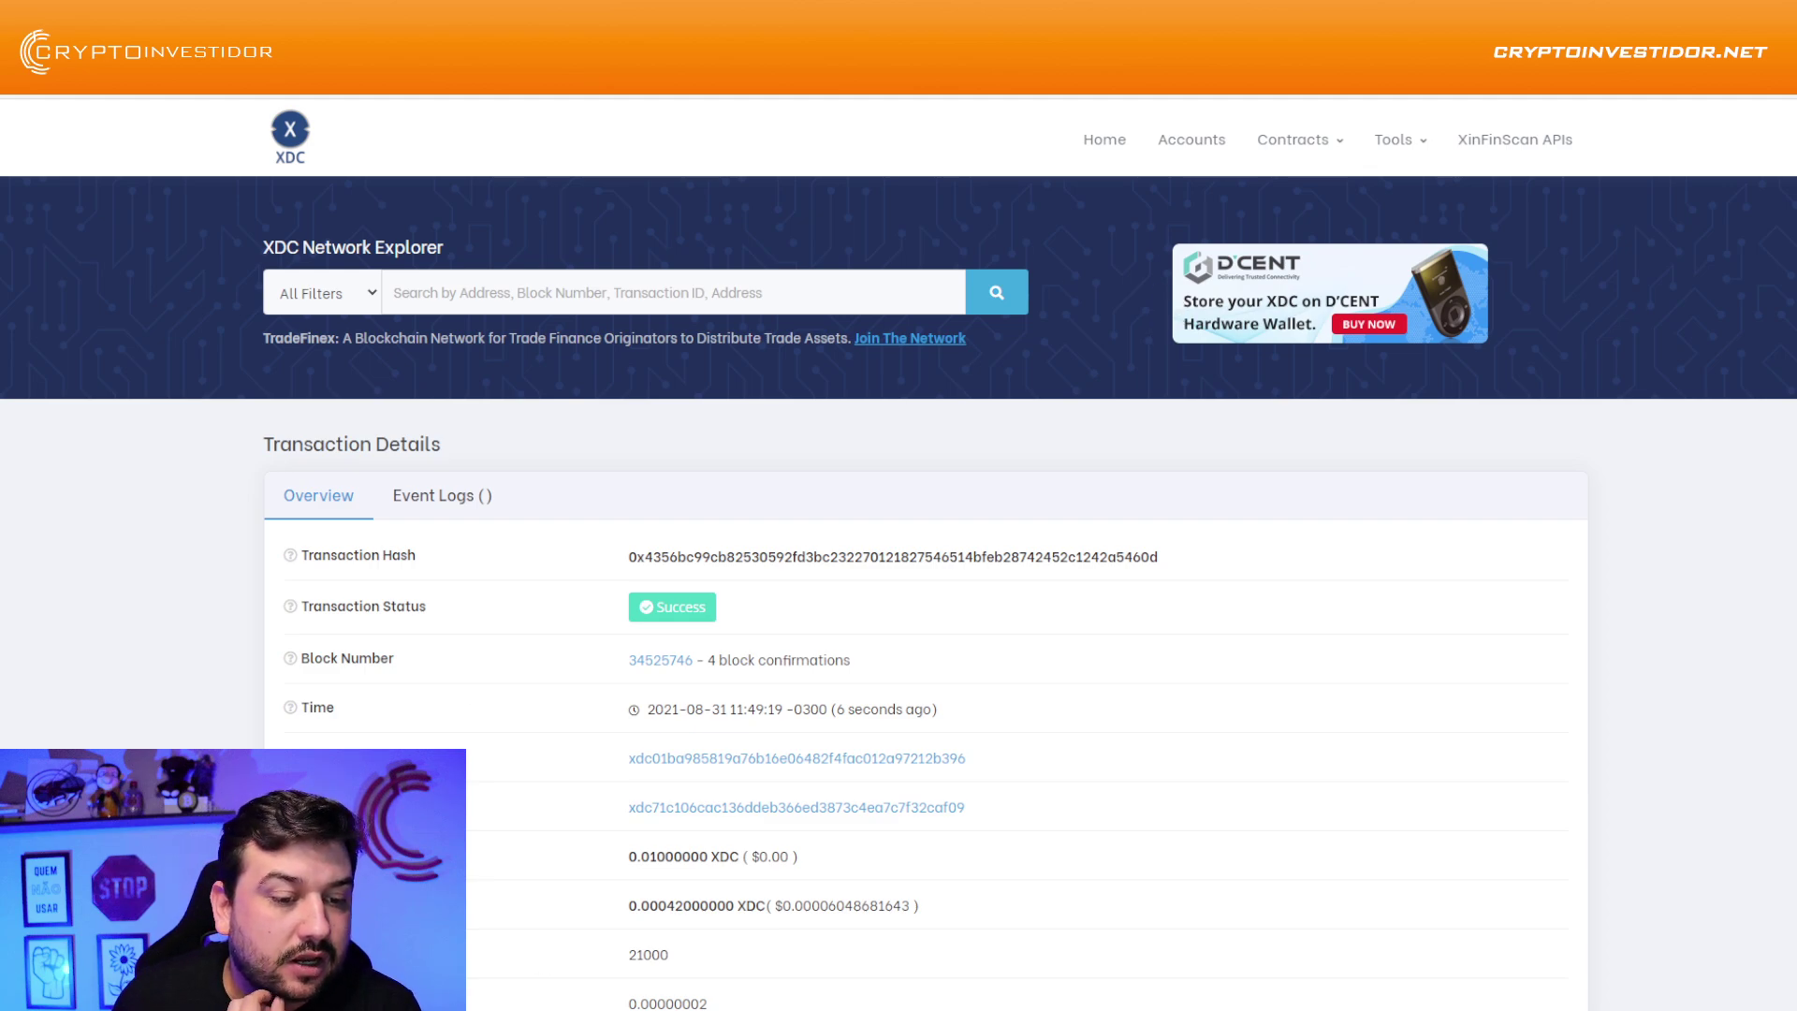
# Switch to Notepad to view the custom RPC details for XDC, and reopen MetaMask over the explorer page
pyautogui.hotkey('alt', 'Tab')
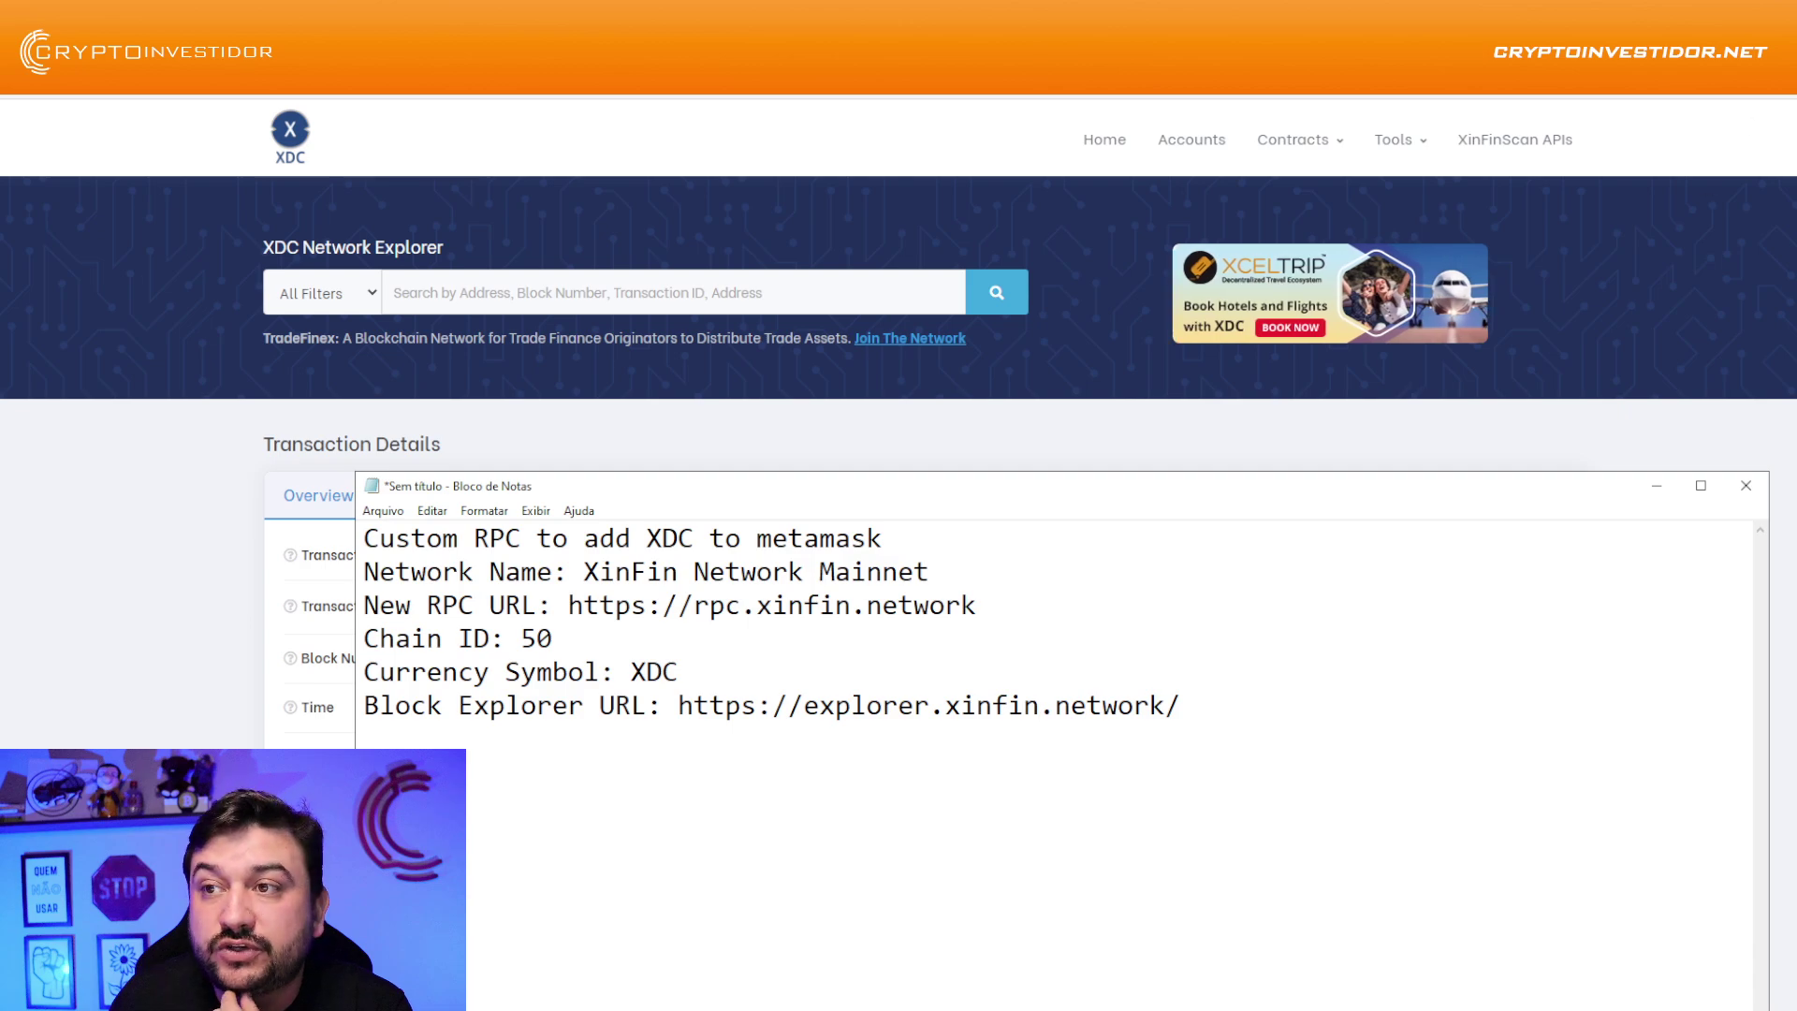
pyautogui.hotkey('alt', 'Tab')
pyautogui.click(1788, 103)
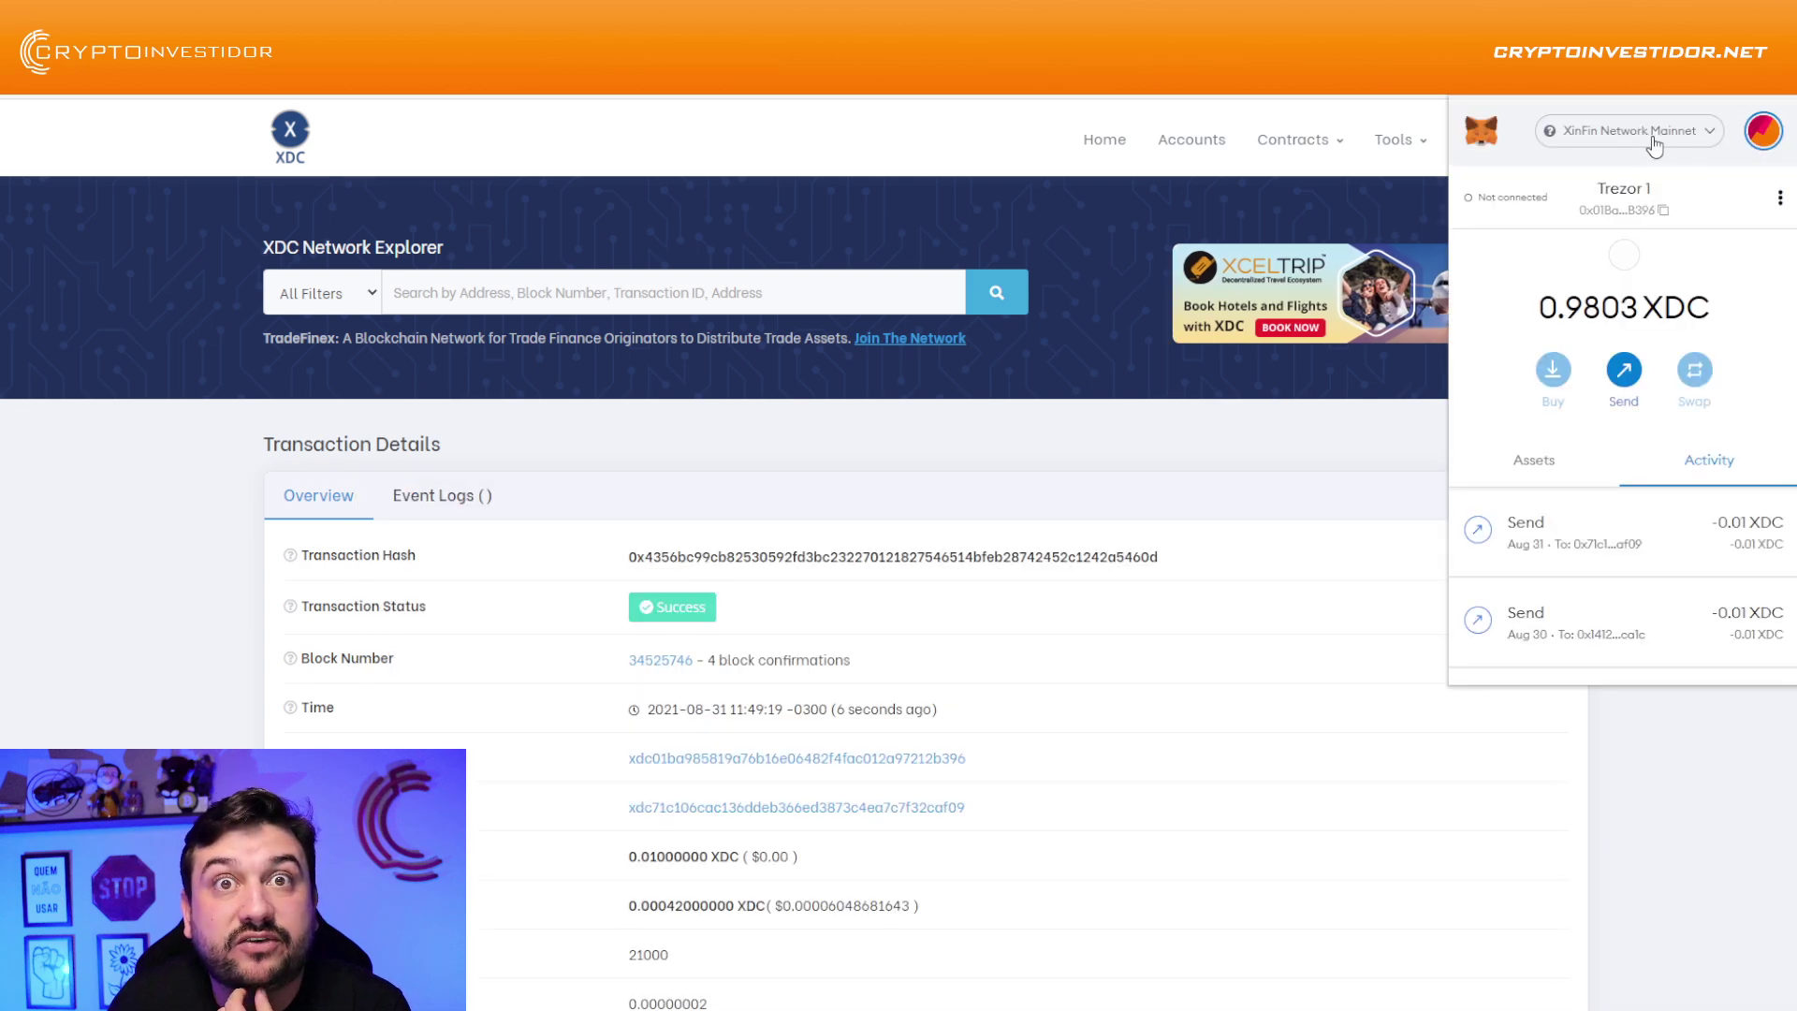
pyautogui.click(1763, 130)
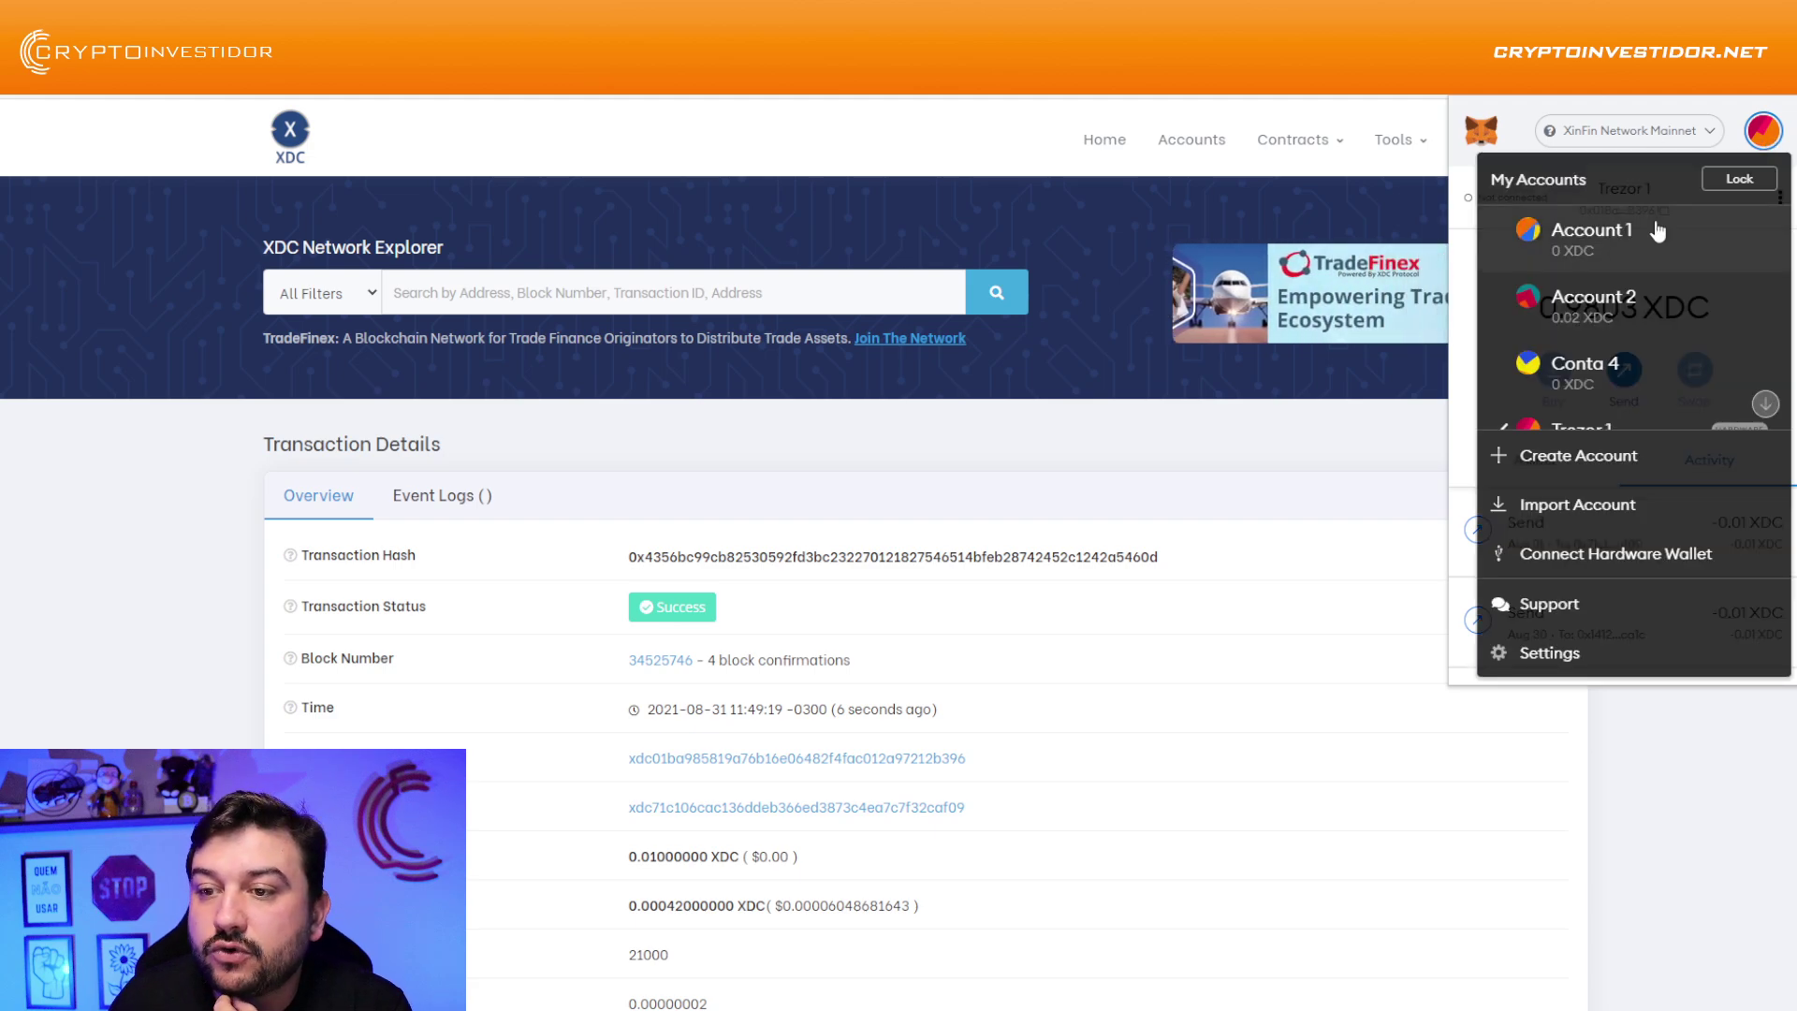
pyautogui.click(1567, 653)
pyautogui.scroll(-3, 1627, 363)
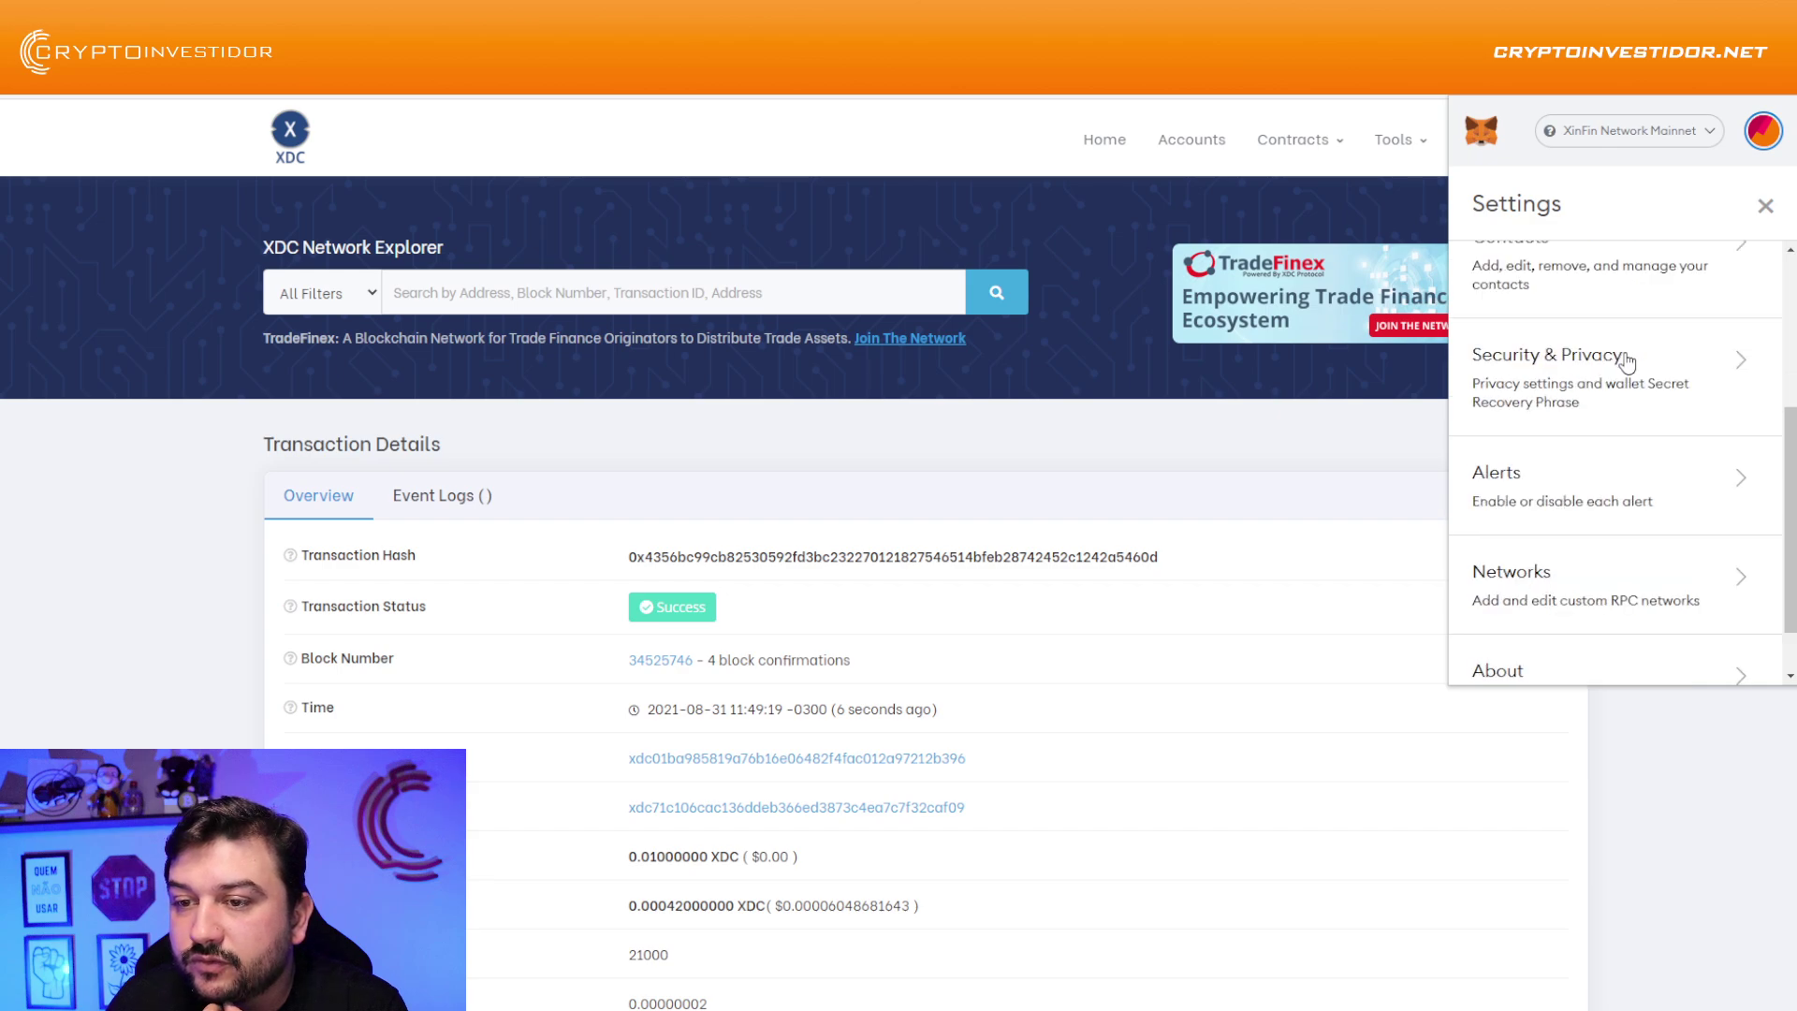
pyautogui.scroll(-1, 1626, 365)
pyautogui.click(1764, 206)
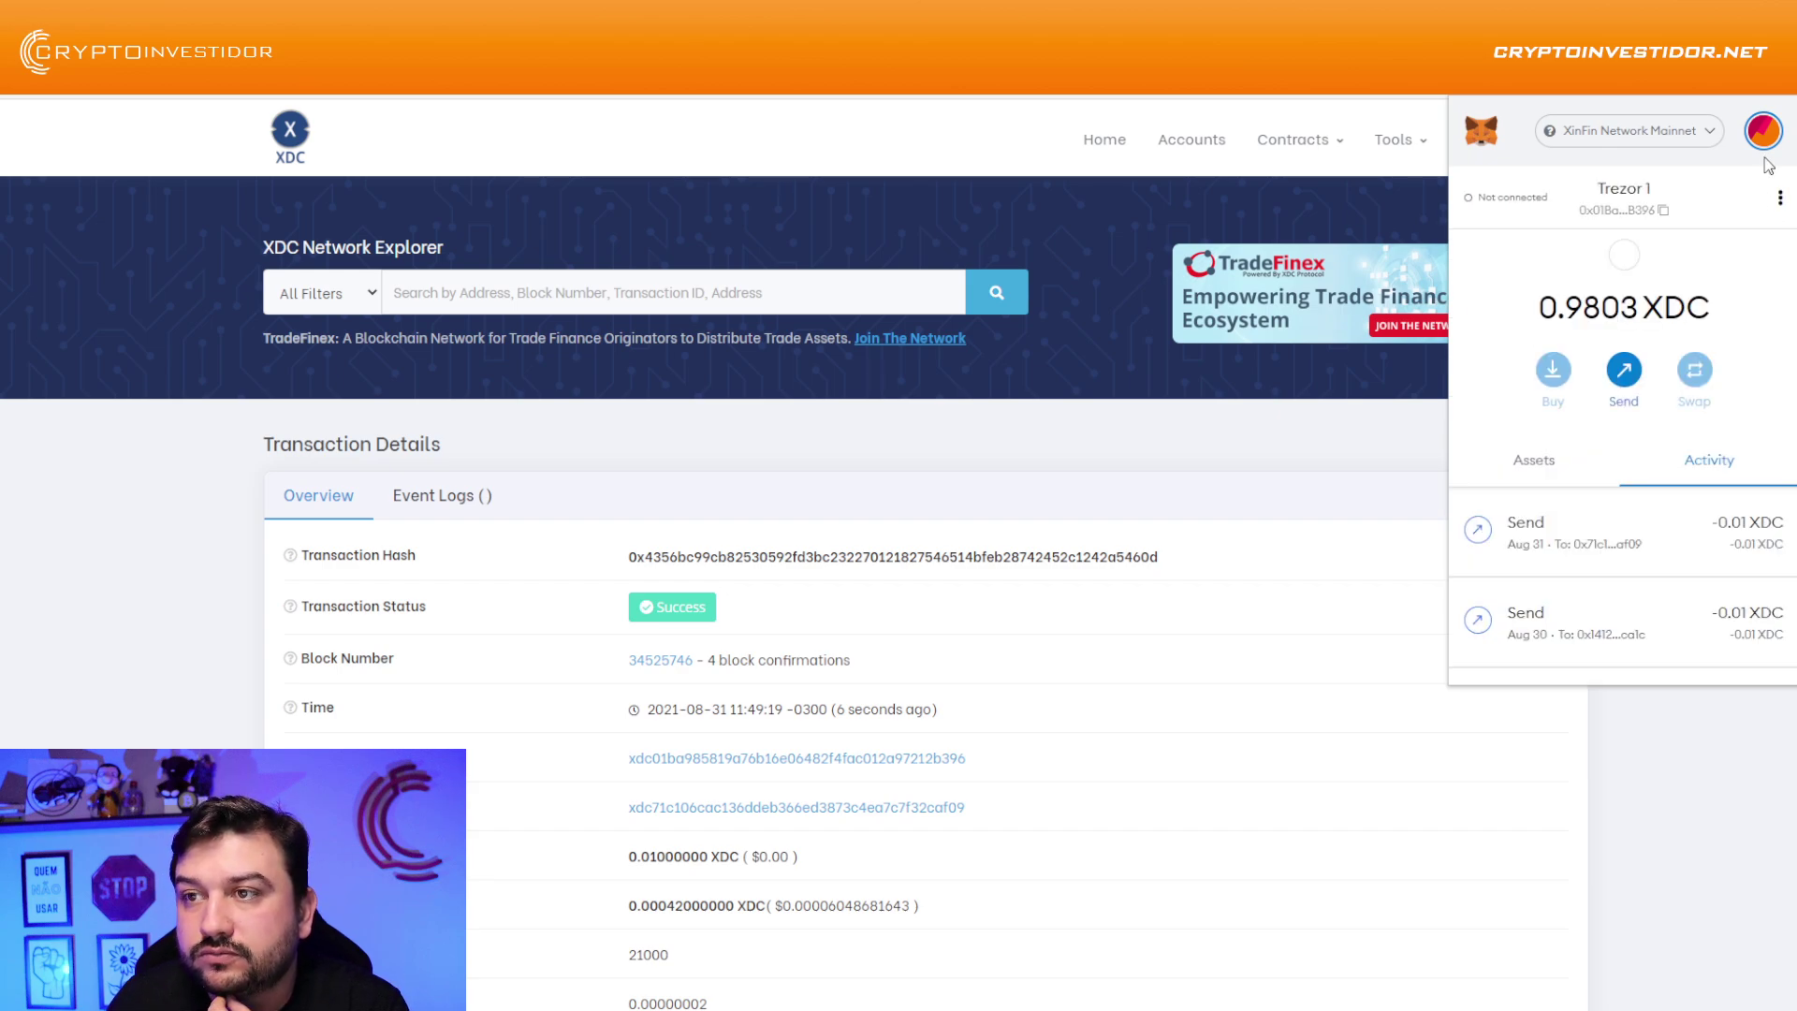
pyautogui.click(1763, 131)
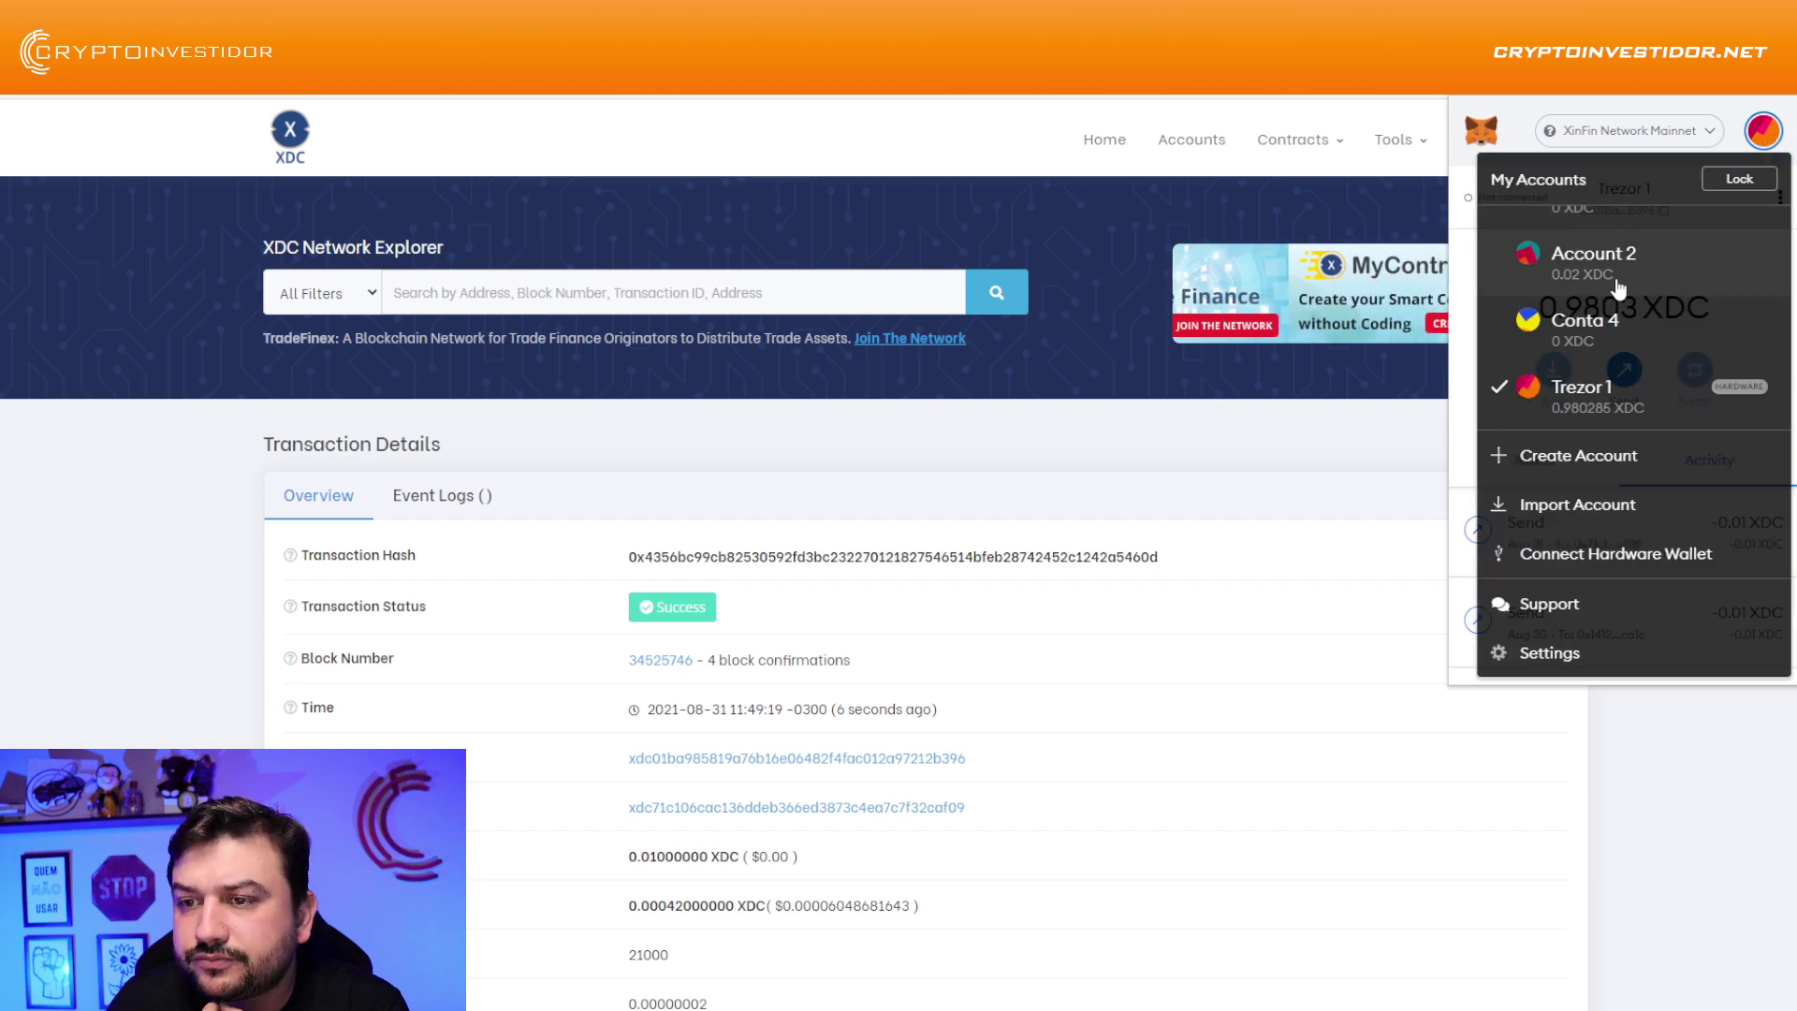
# Open the Custom RPC form for adding a new network in MetaMask
pyautogui.click(1699, 139)
pyautogui.click(1699, 138)
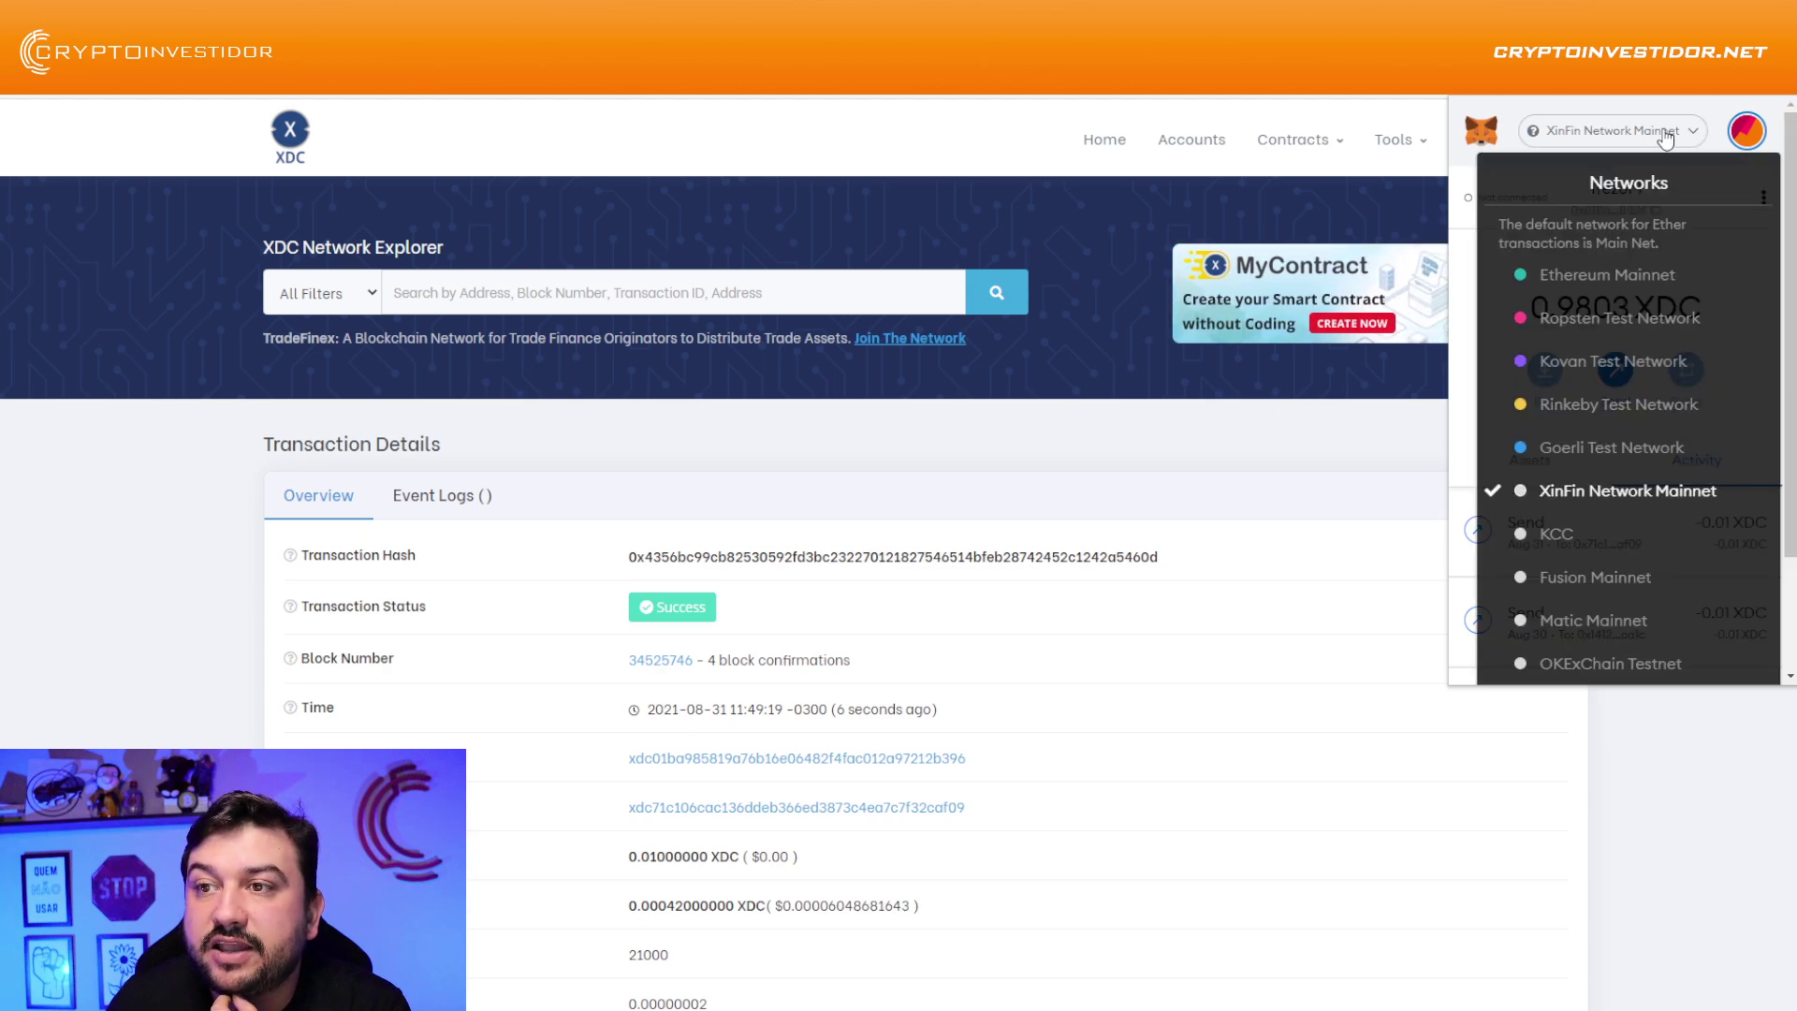
pyautogui.scroll(-2, 1566, 505)
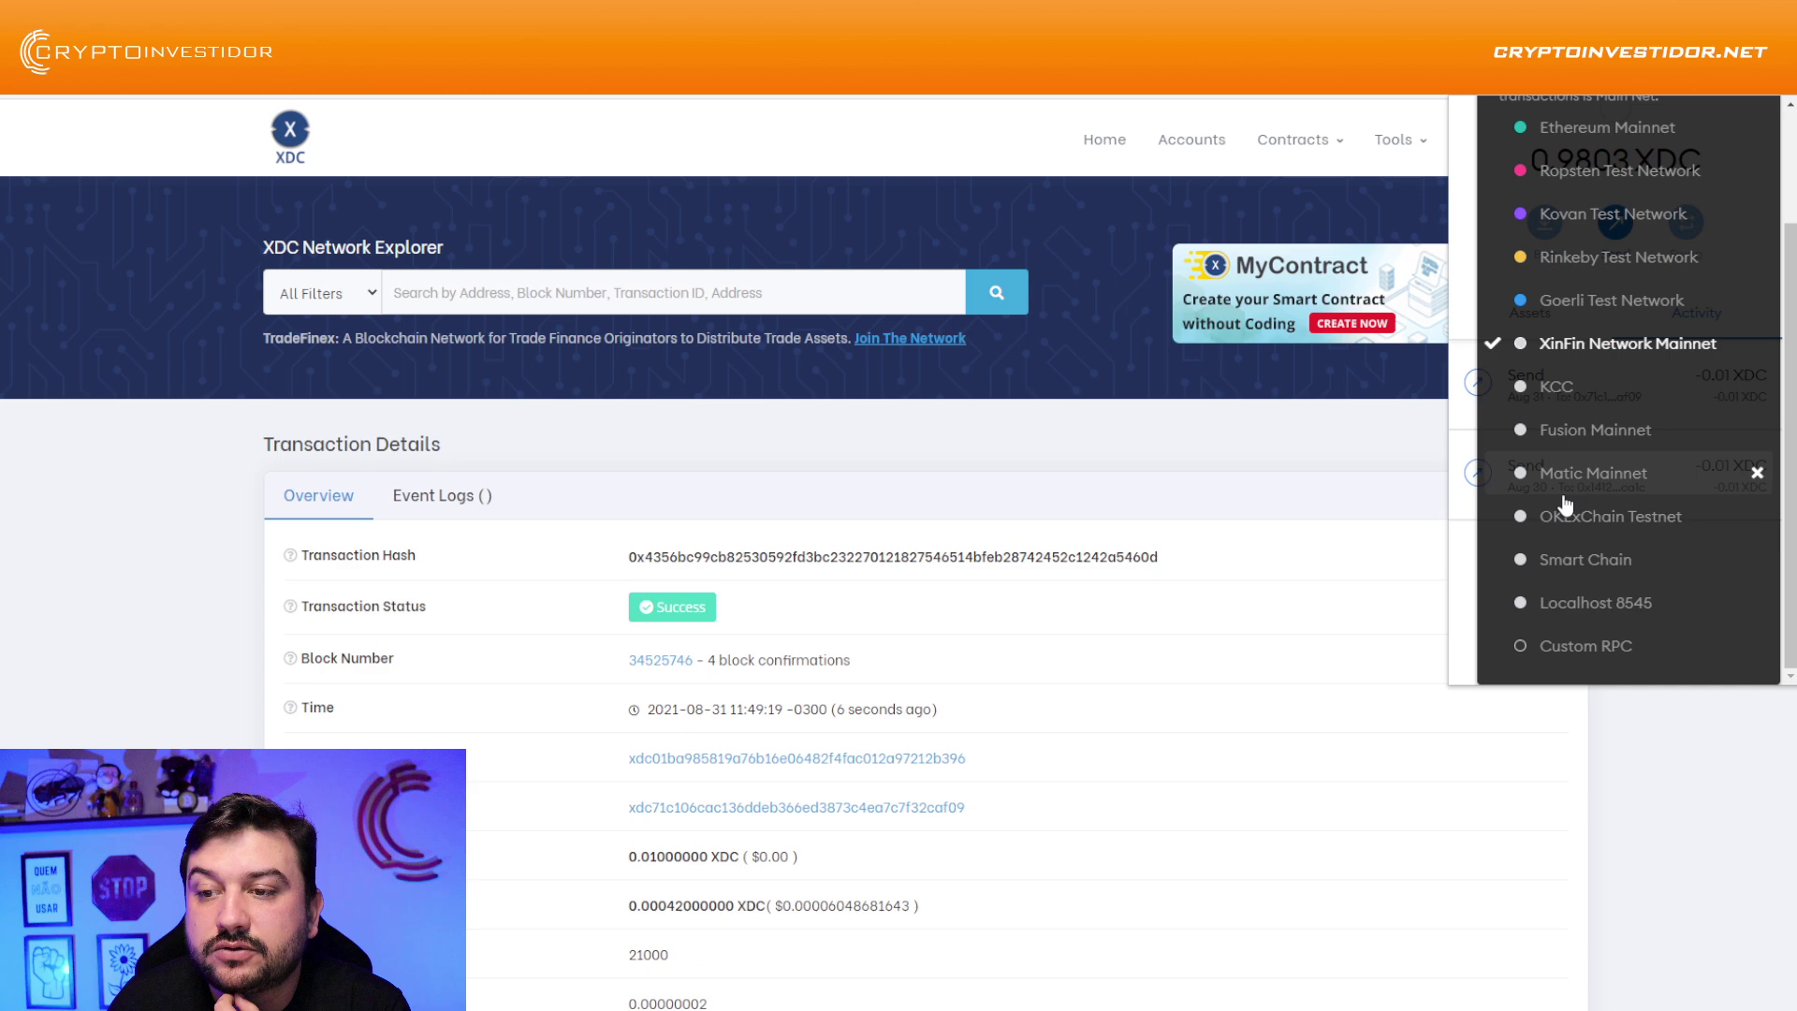
pyautogui.click(1603, 647)
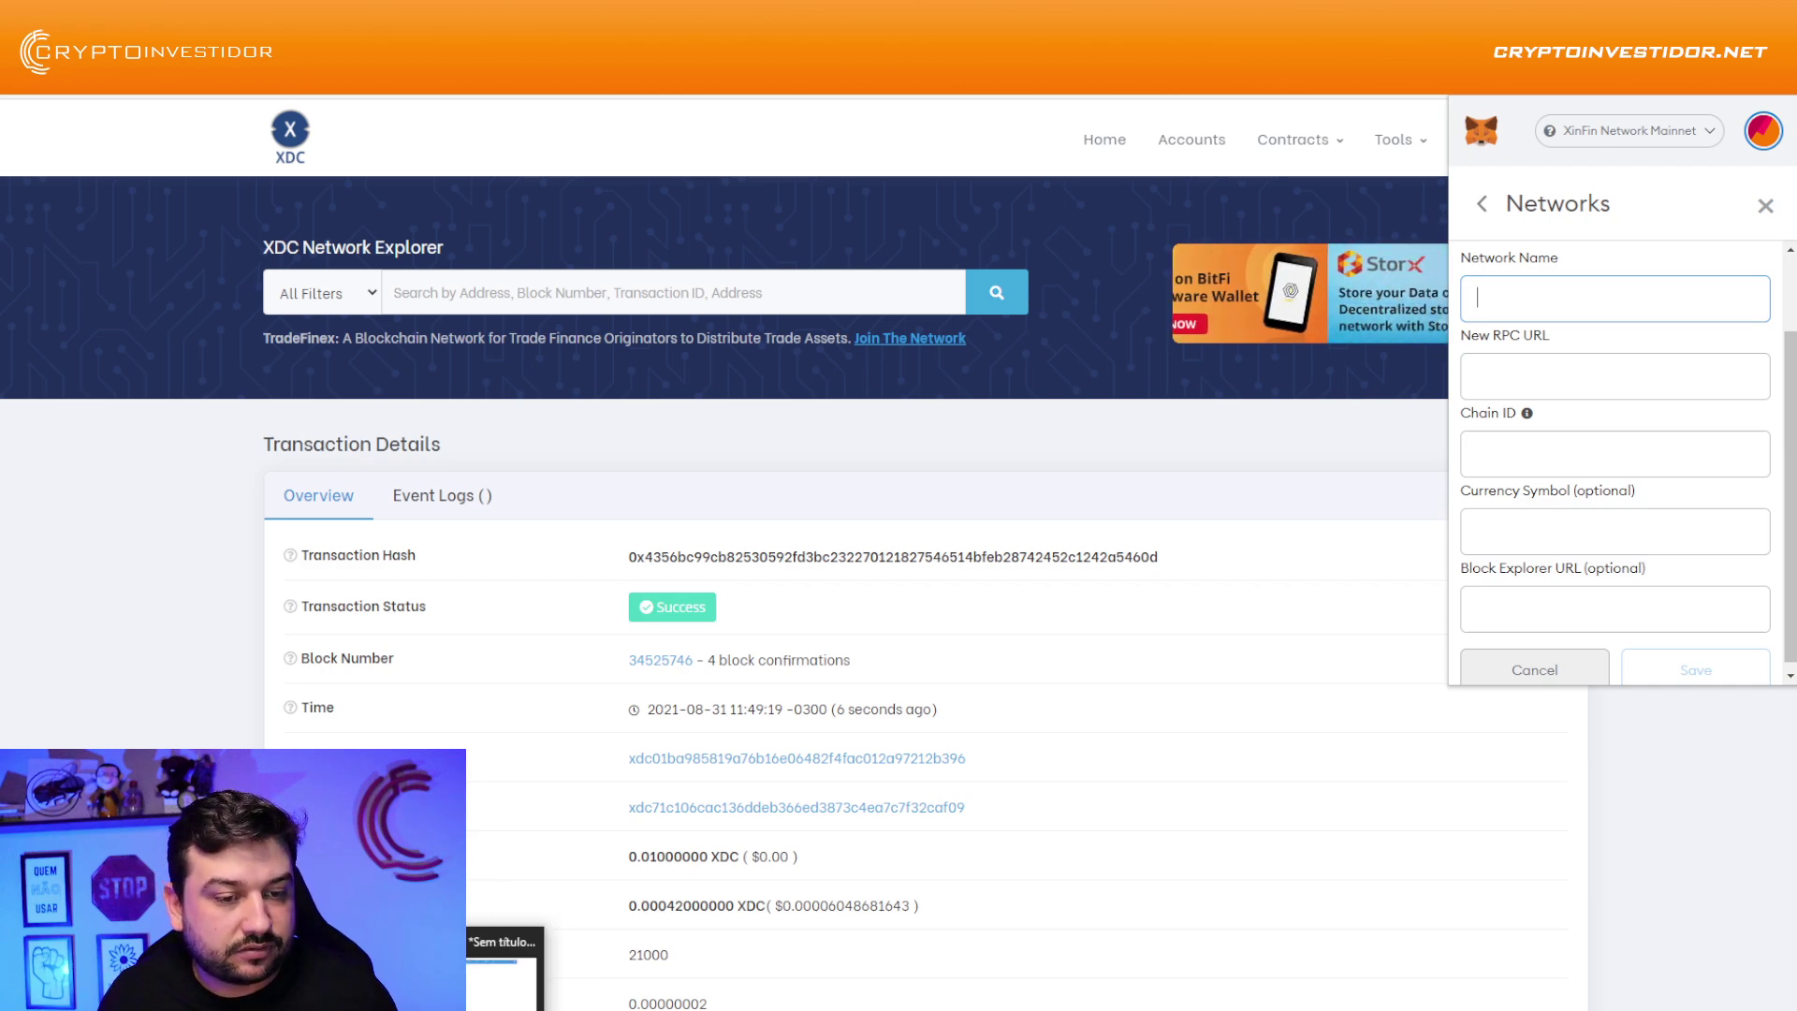
# Switch to the Notepad notes, highlight the RPC URL, and place the window beside the MetaMask network form
pyautogui.click(391, 1000)
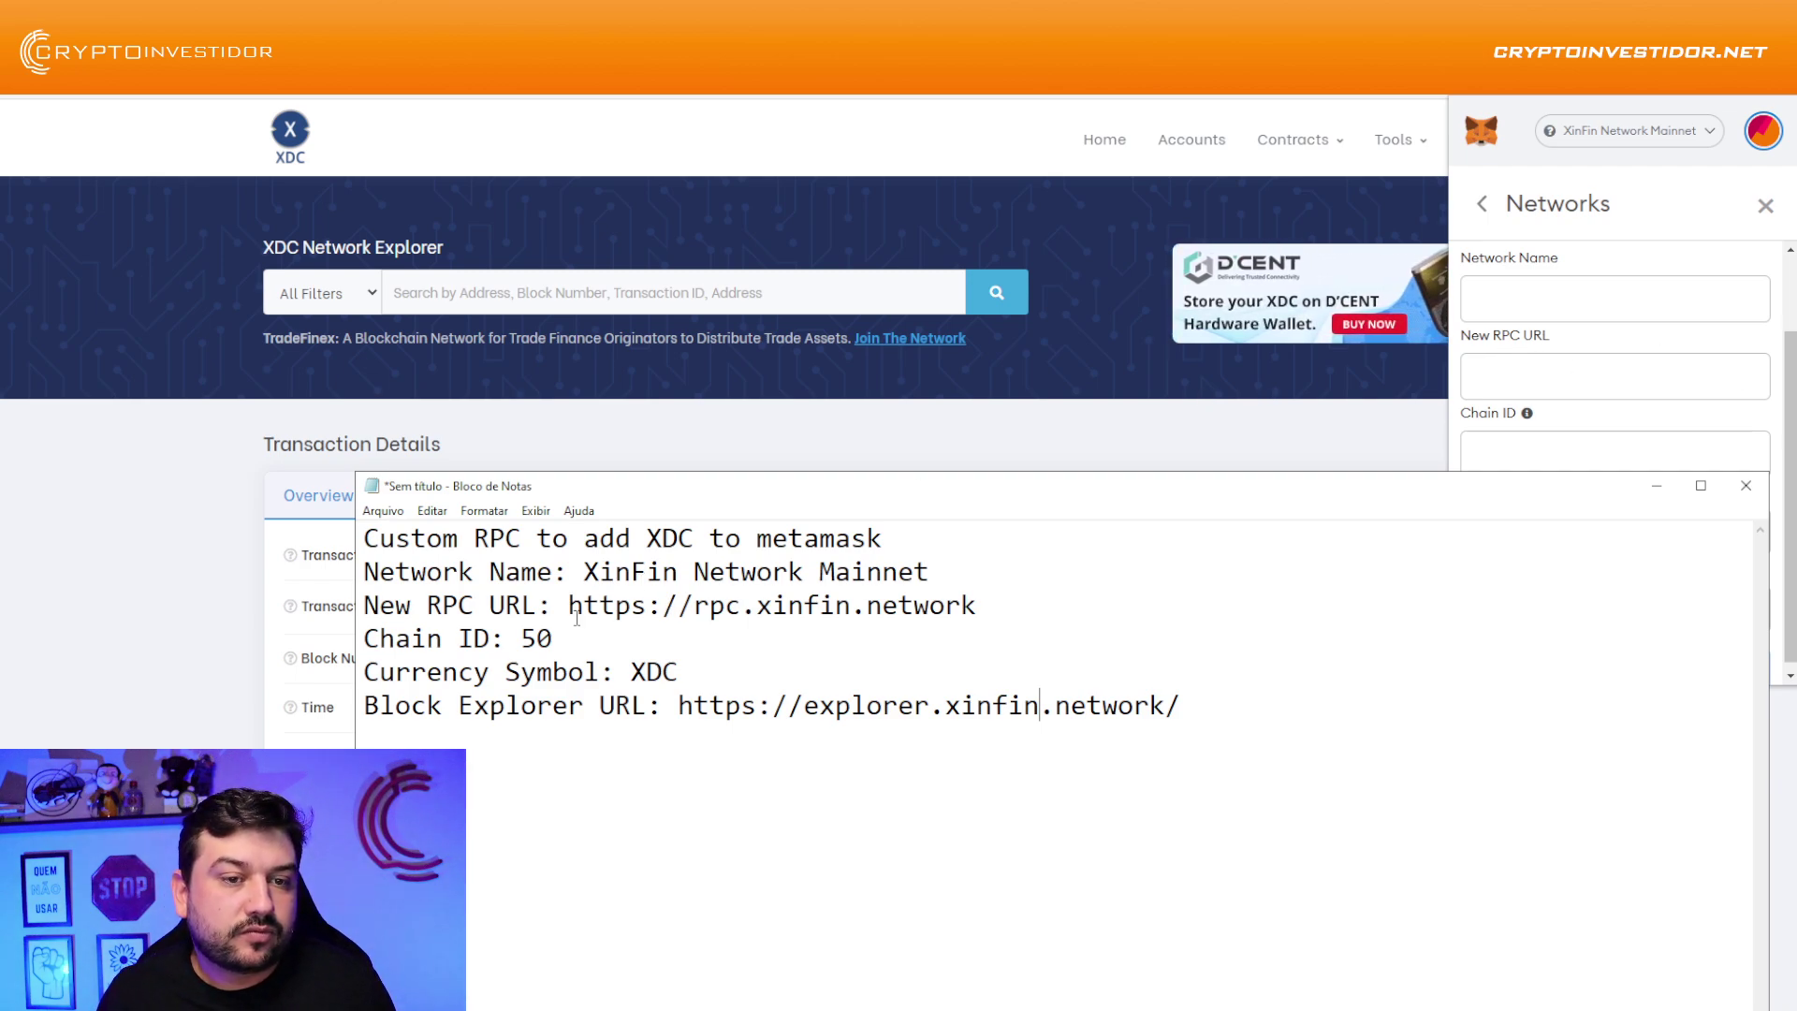
pyautogui.moveTo(569, 607); pyautogui.dragTo(977, 609)
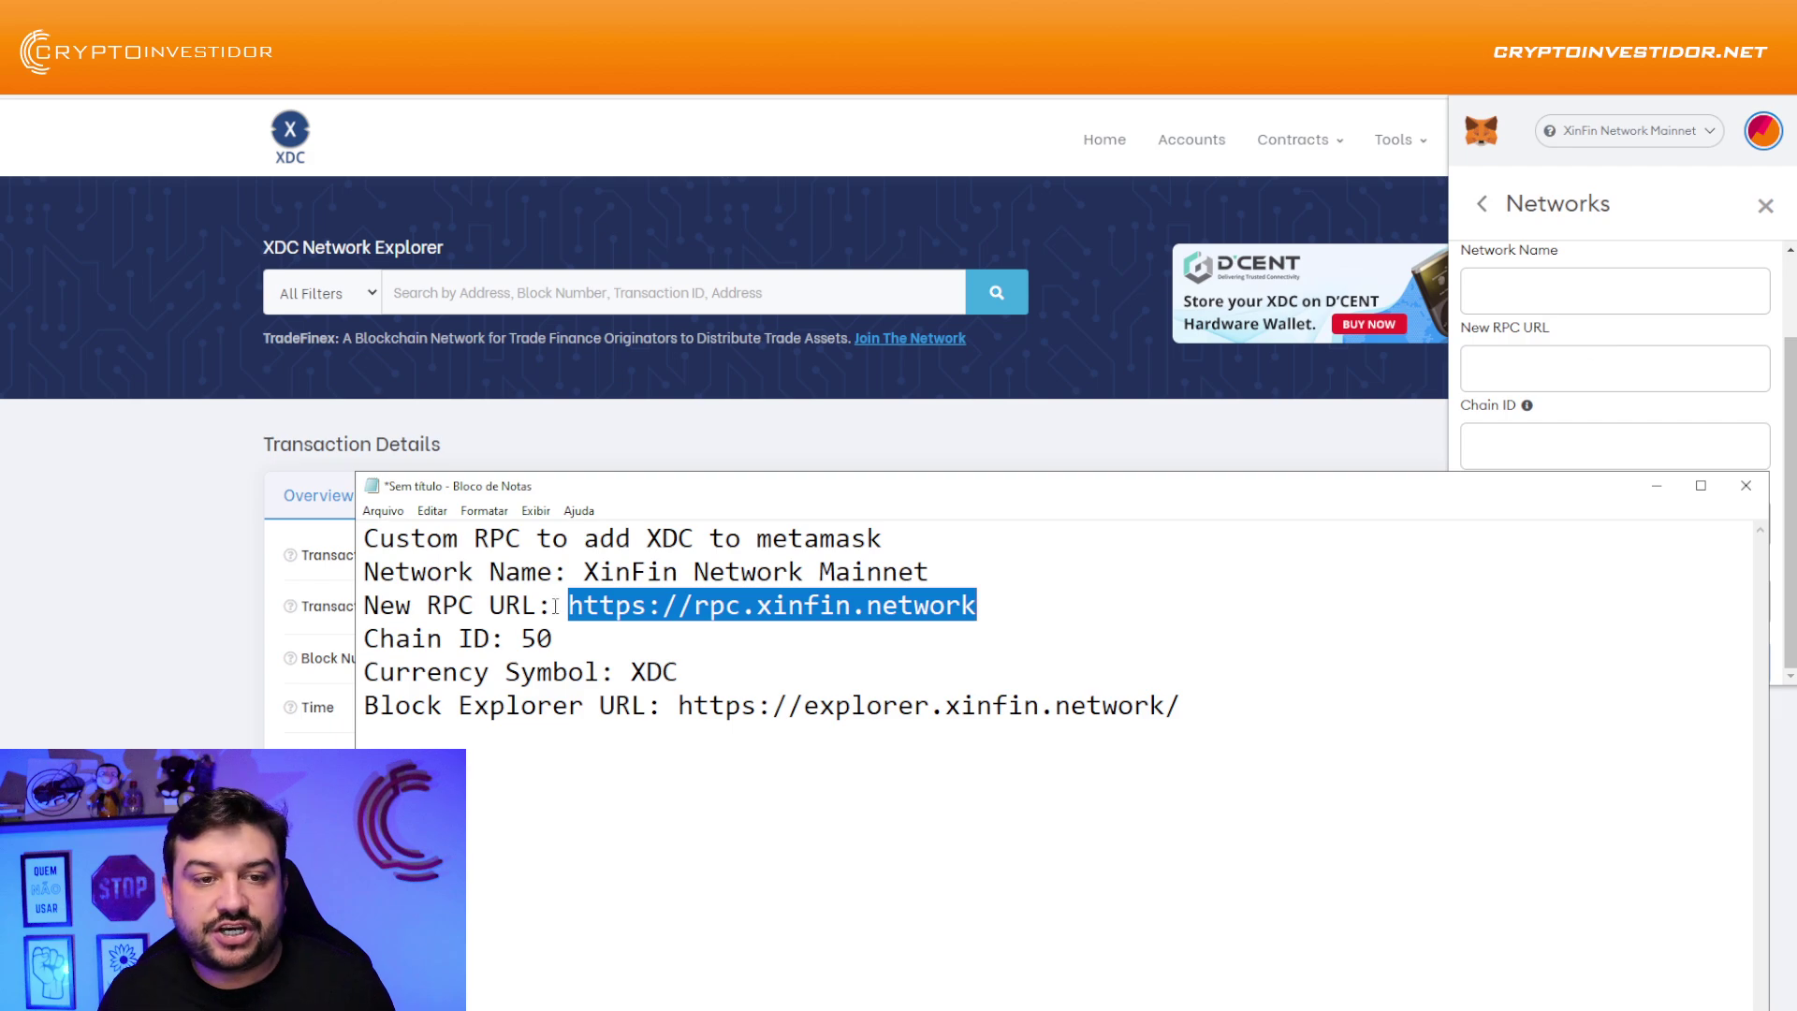
pyautogui.moveTo(1030, 485); pyautogui.dragTo(741, 312)
pyautogui.moveTo(1486, 602); pyautogui.dragTo(1096, 599)
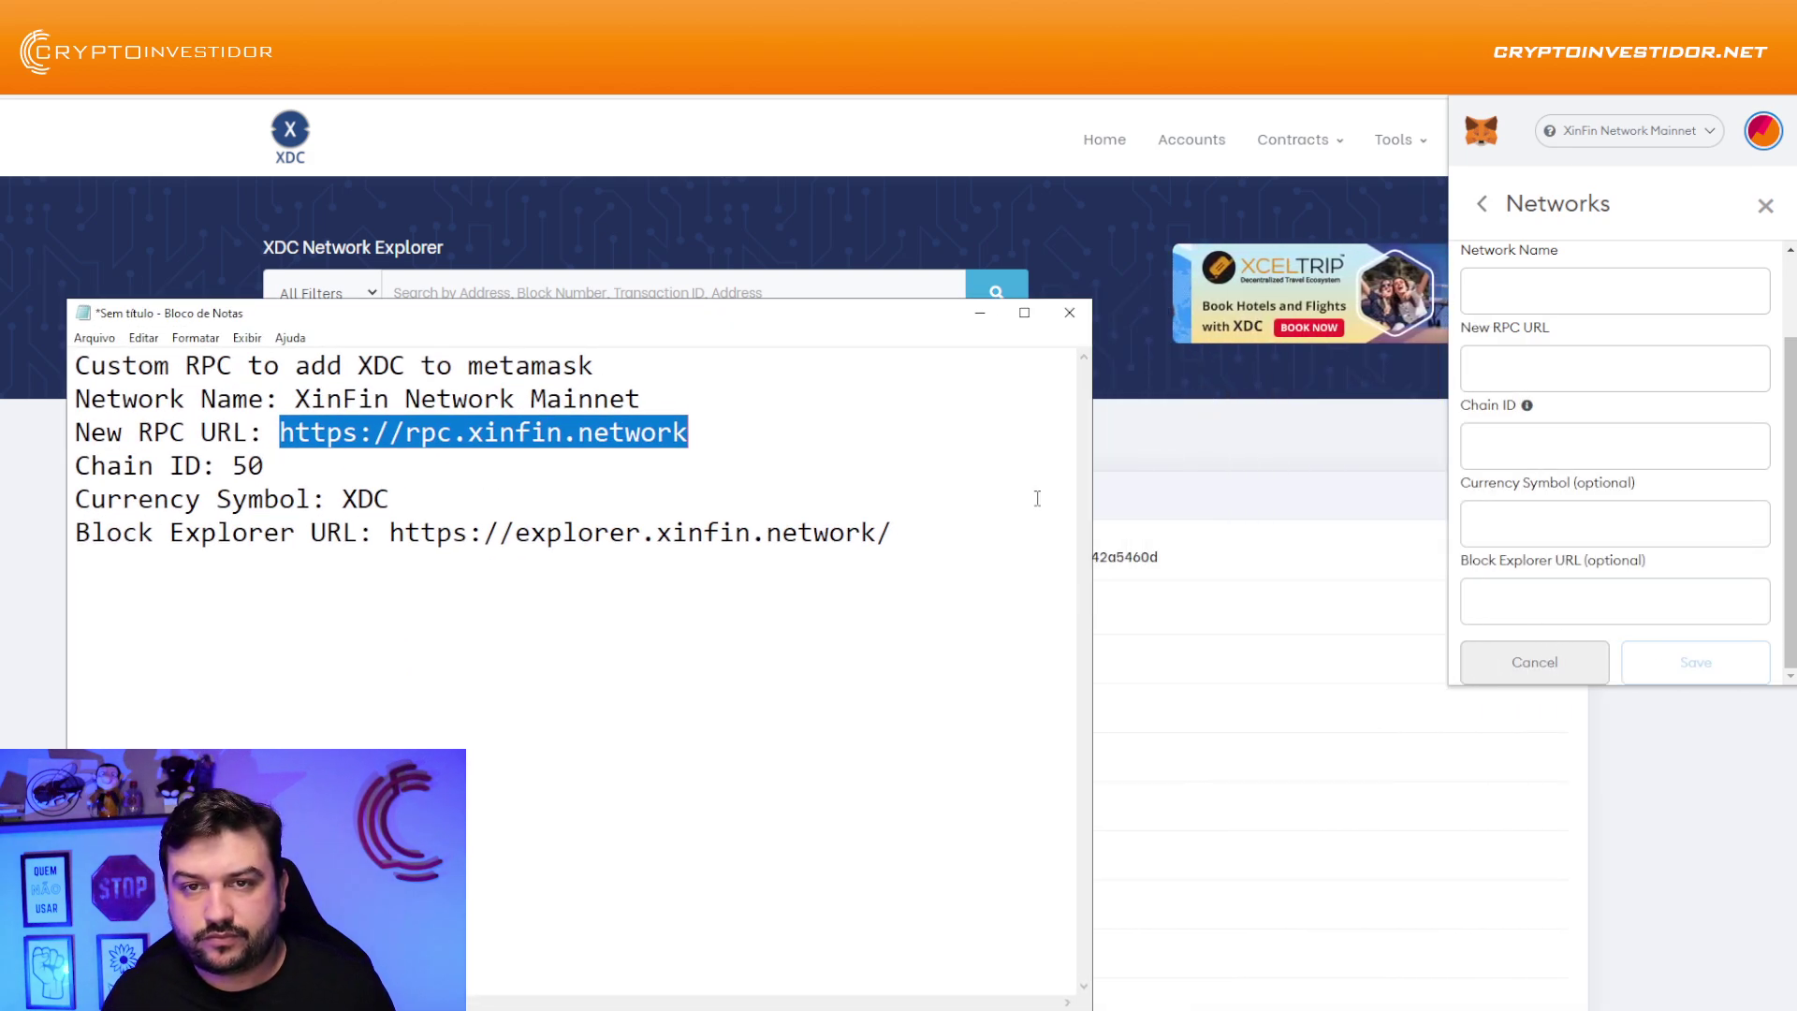
pyautogui.moveTo(943, 325); pyautogui.dragTo(1124, 241)
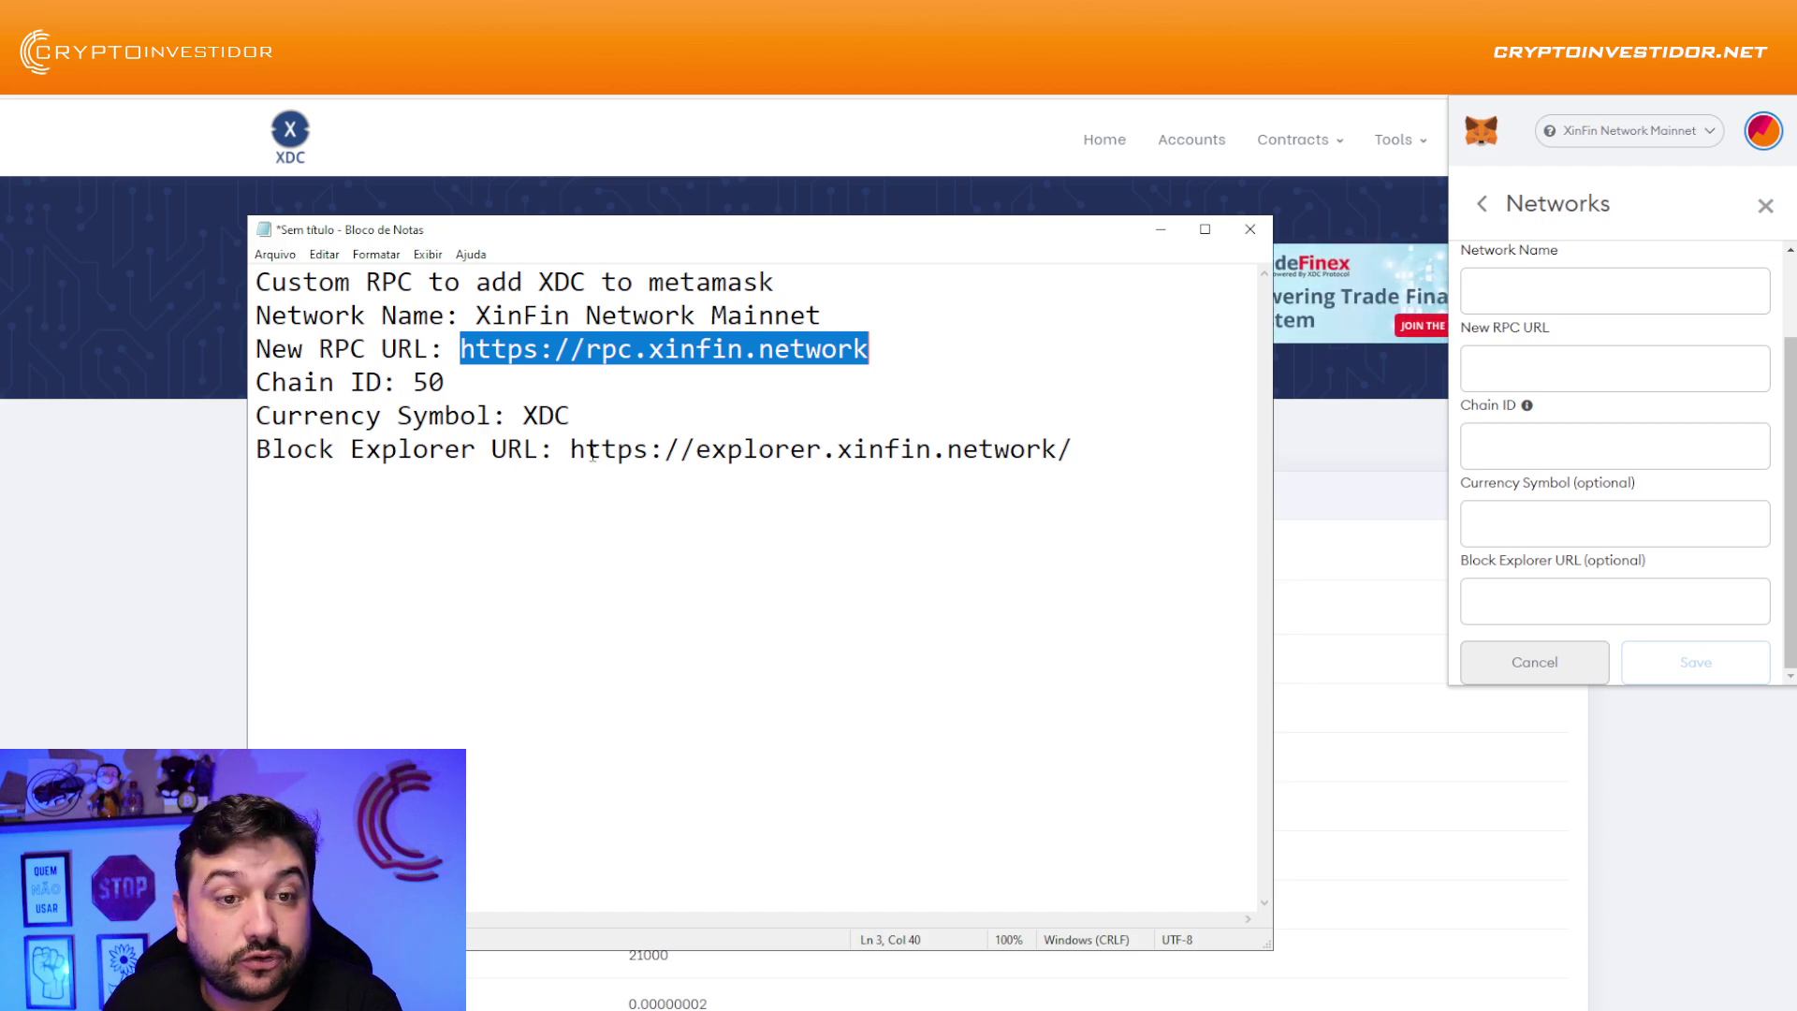
# Highlight the block explorer URL and network details in the notes, and insert a blank line below the title line
pyautogui.moveTo(571, 450); pyautogui.dragTo(1128, 452)
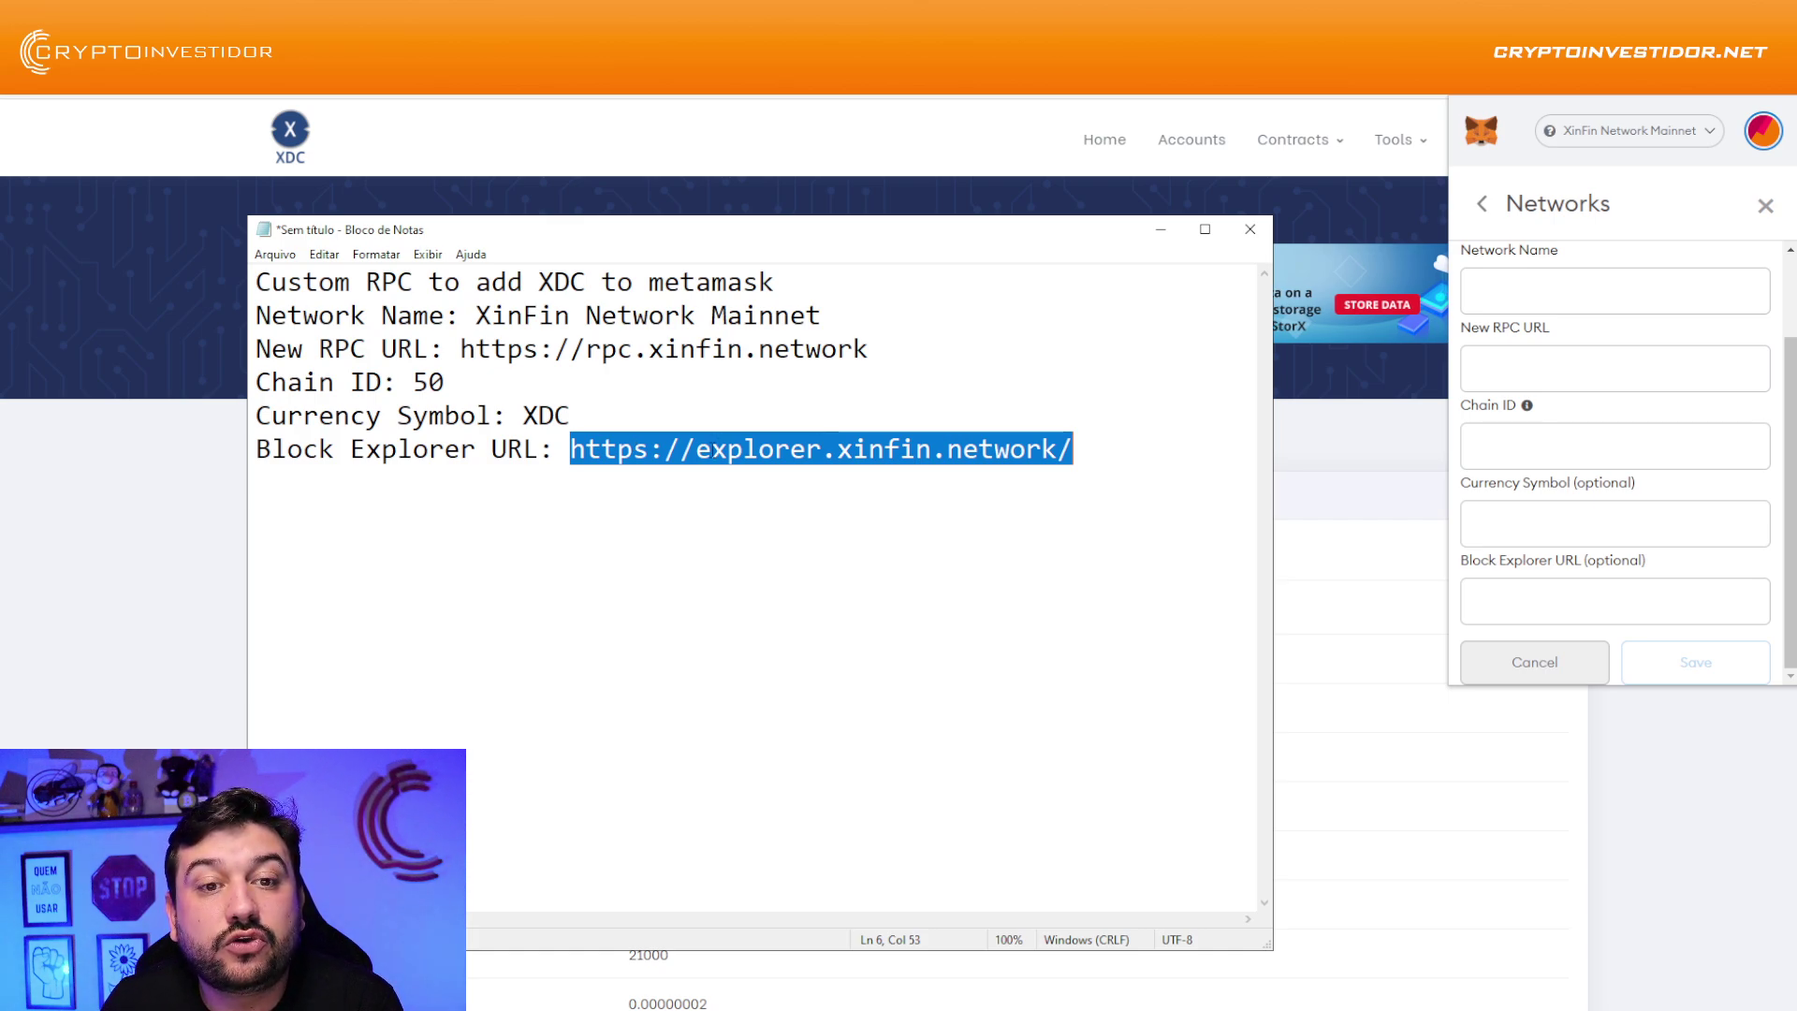
pyautogui.click(883, 459)
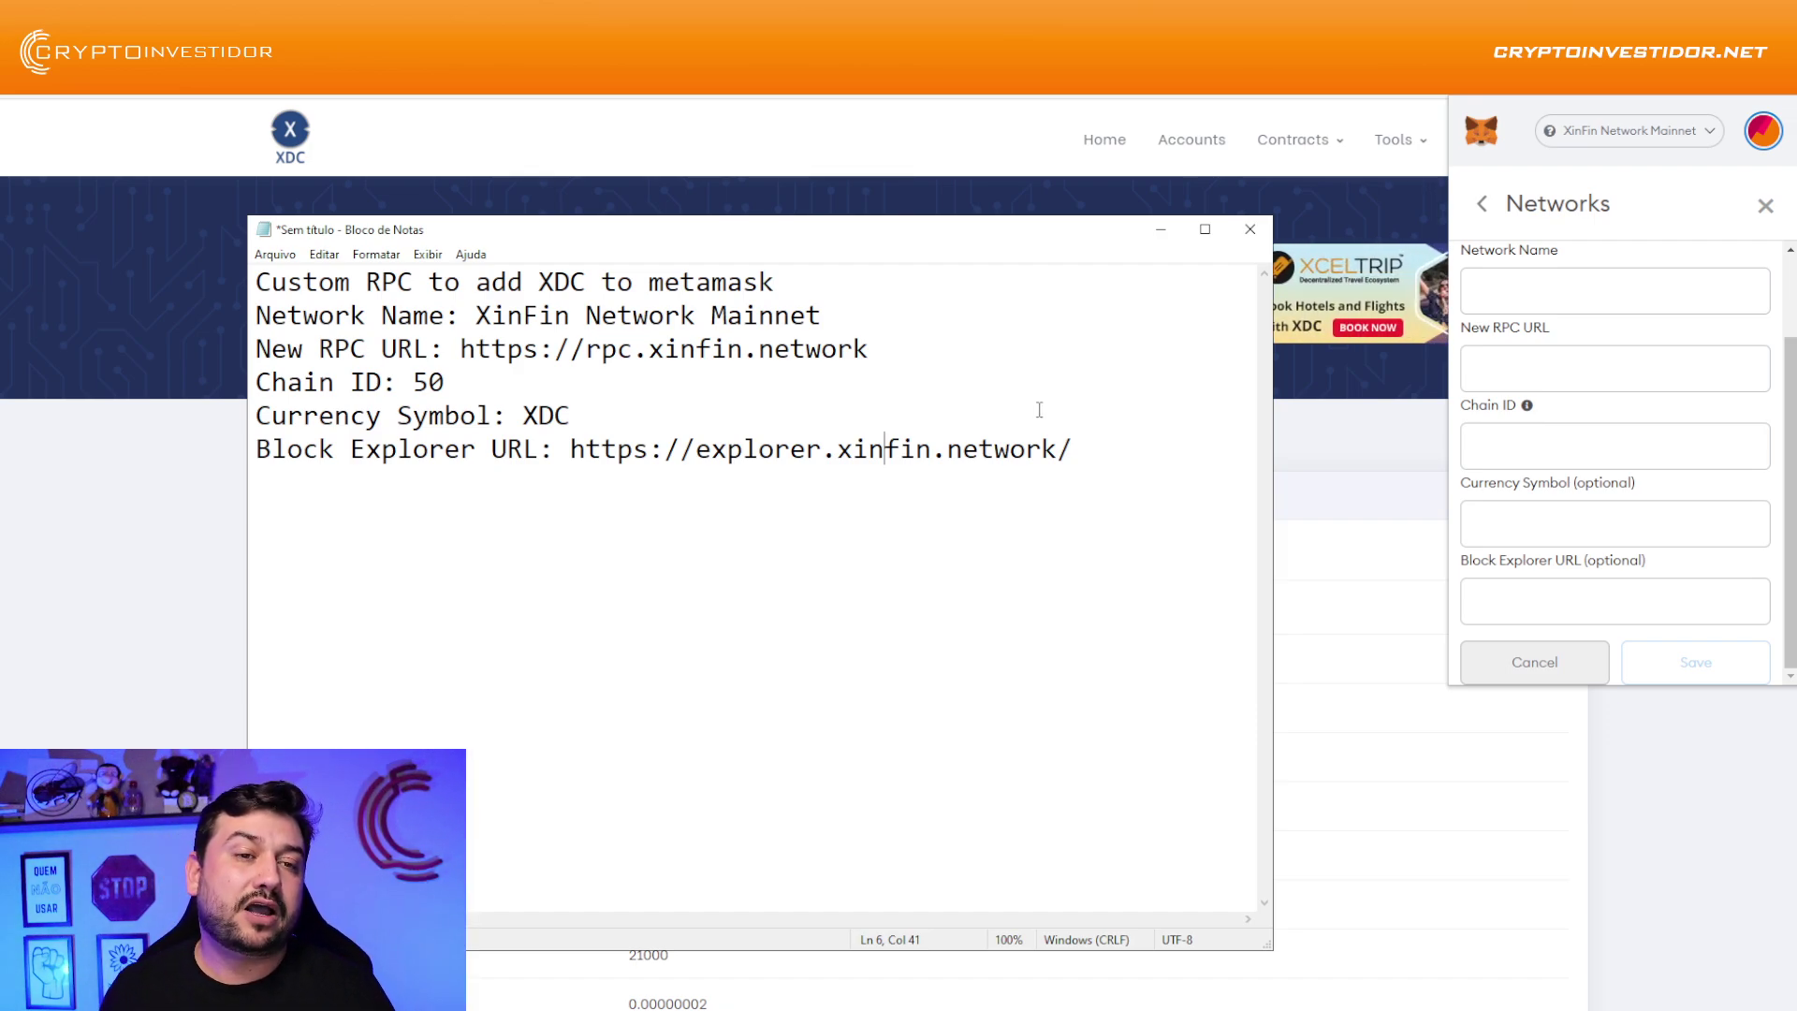
pyautogui.moveTo(1011, 444); pyautogui.dragTo(257, 320)
pyautogui.click(815, 287)
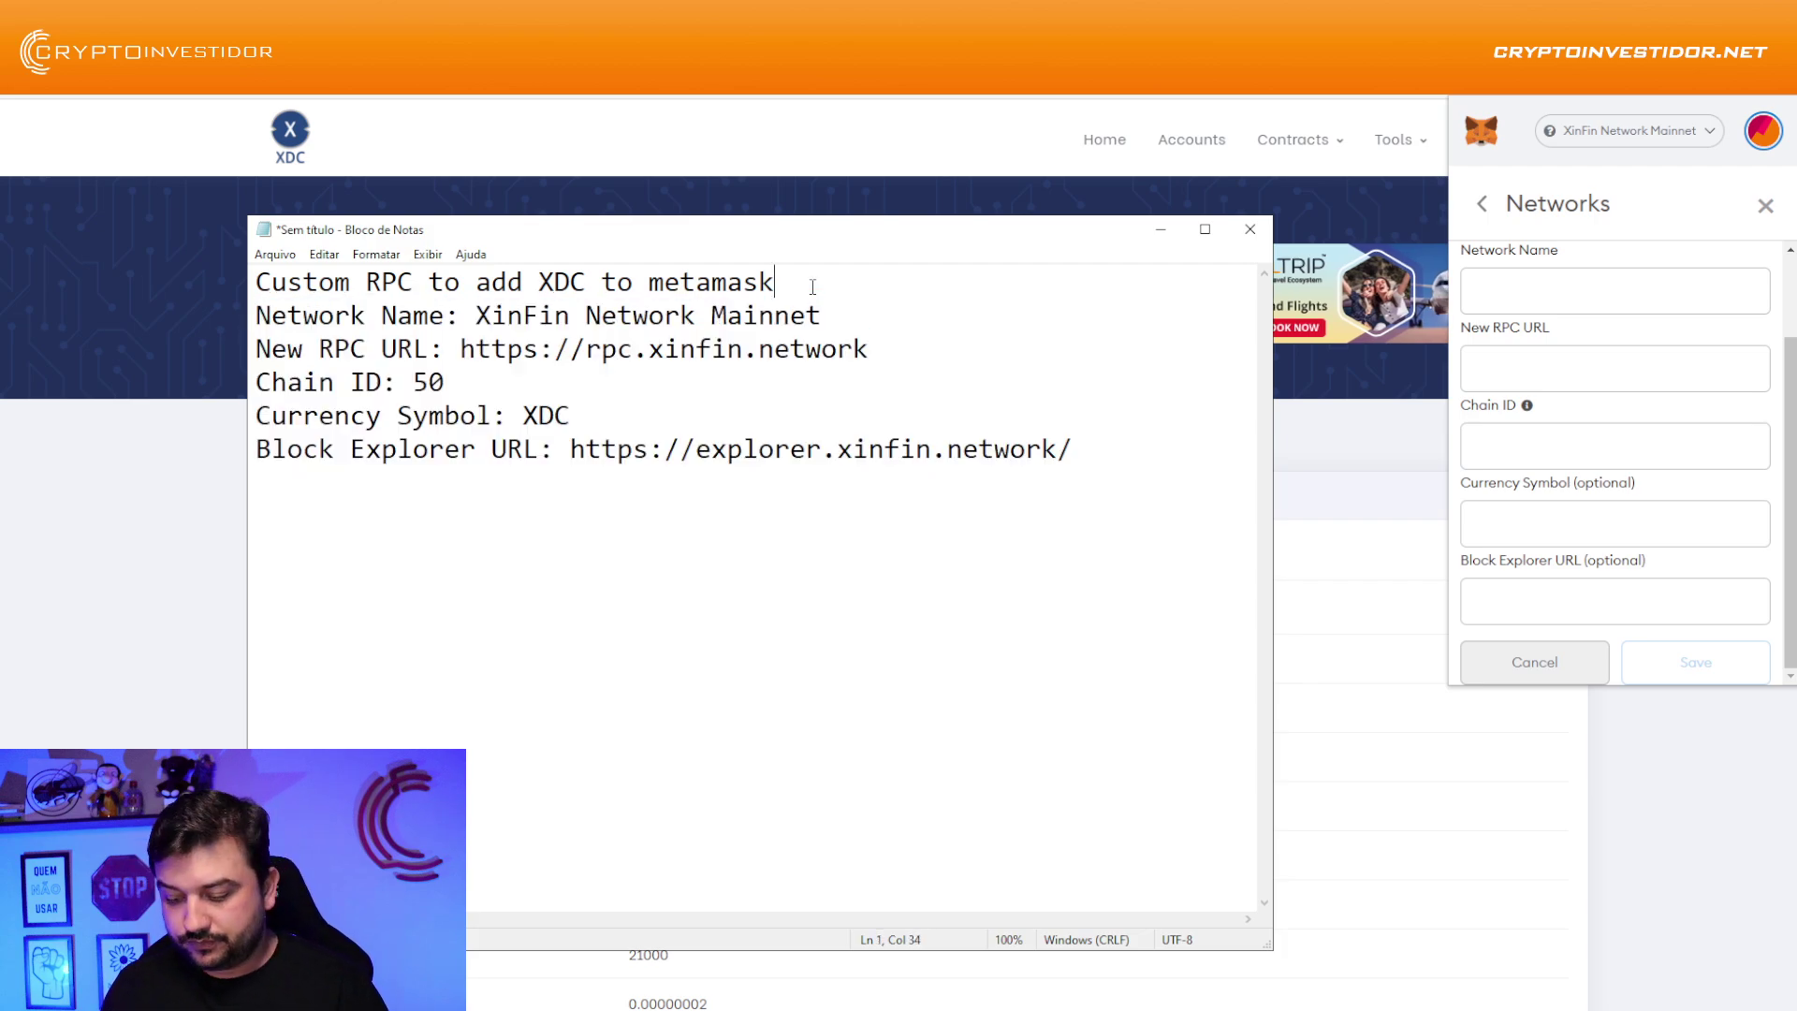
pyautogui.press('Return')
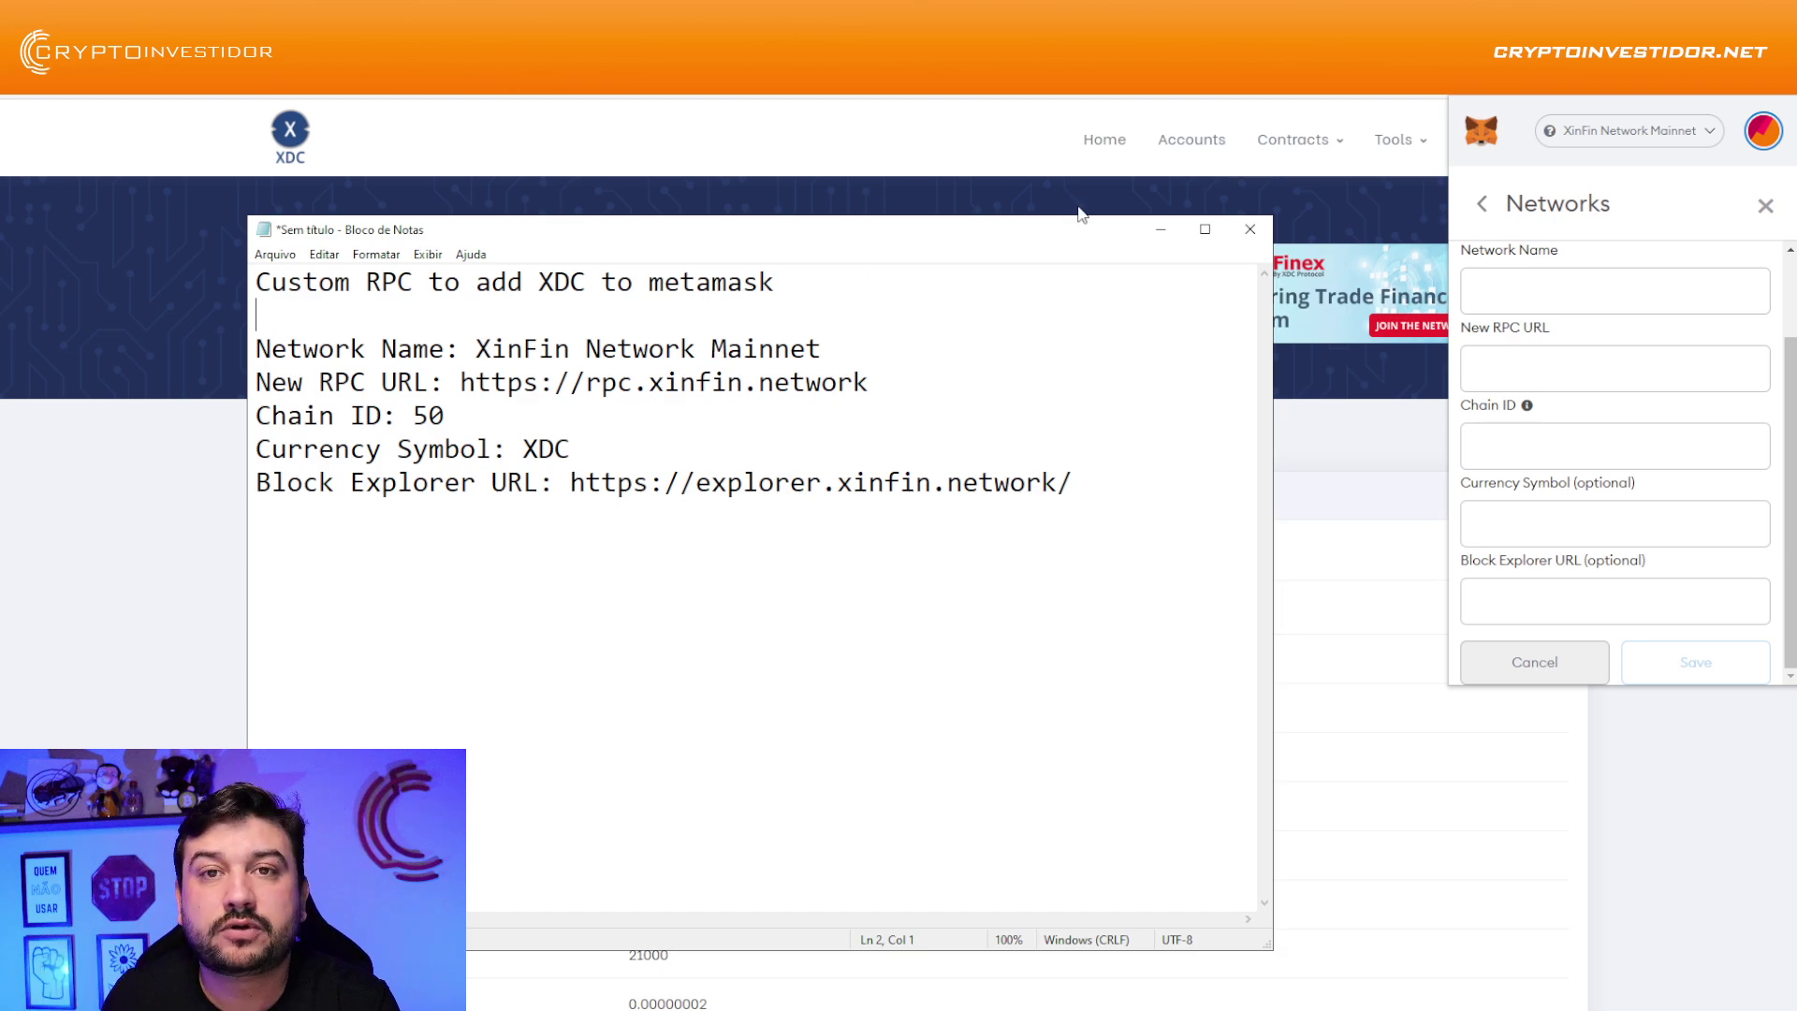
# Leave MetaMask's empty network form and close the network settings to return to the Trezor 1 account overview
pyautogui.click(1485, 200)
pyautogui.click(1486, 199)
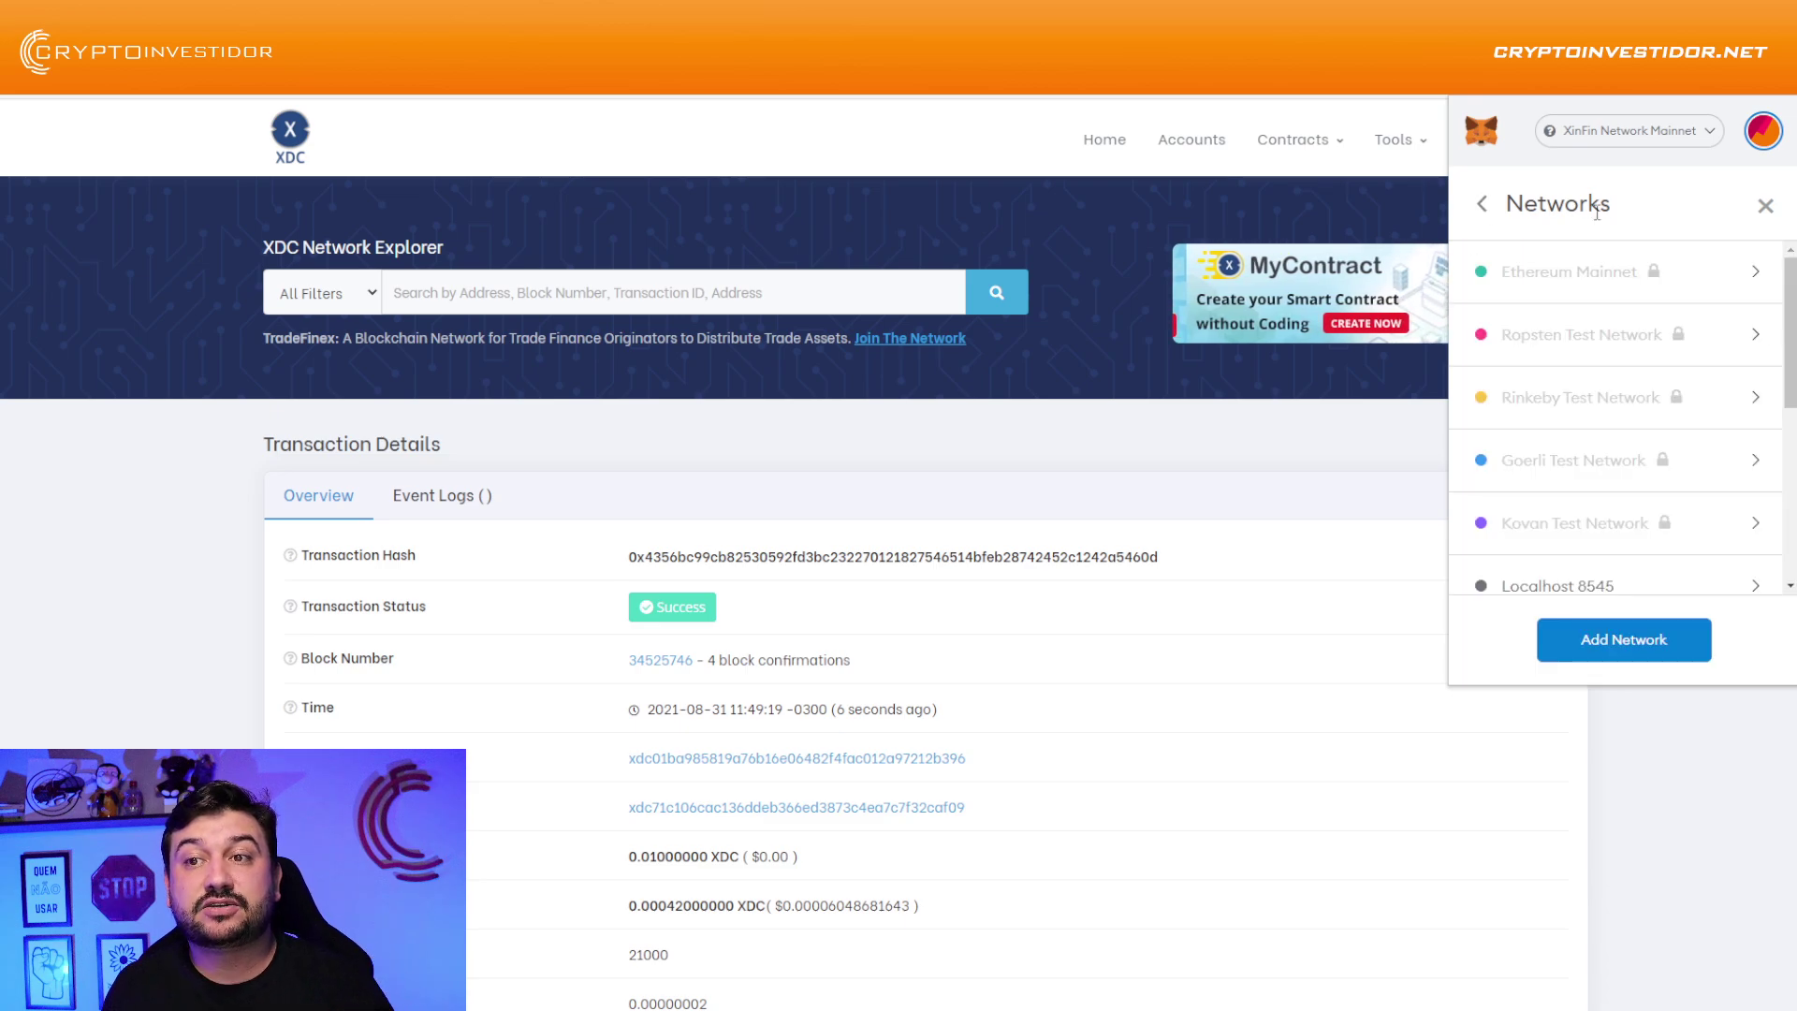
pyautogui.click(1767, 207)
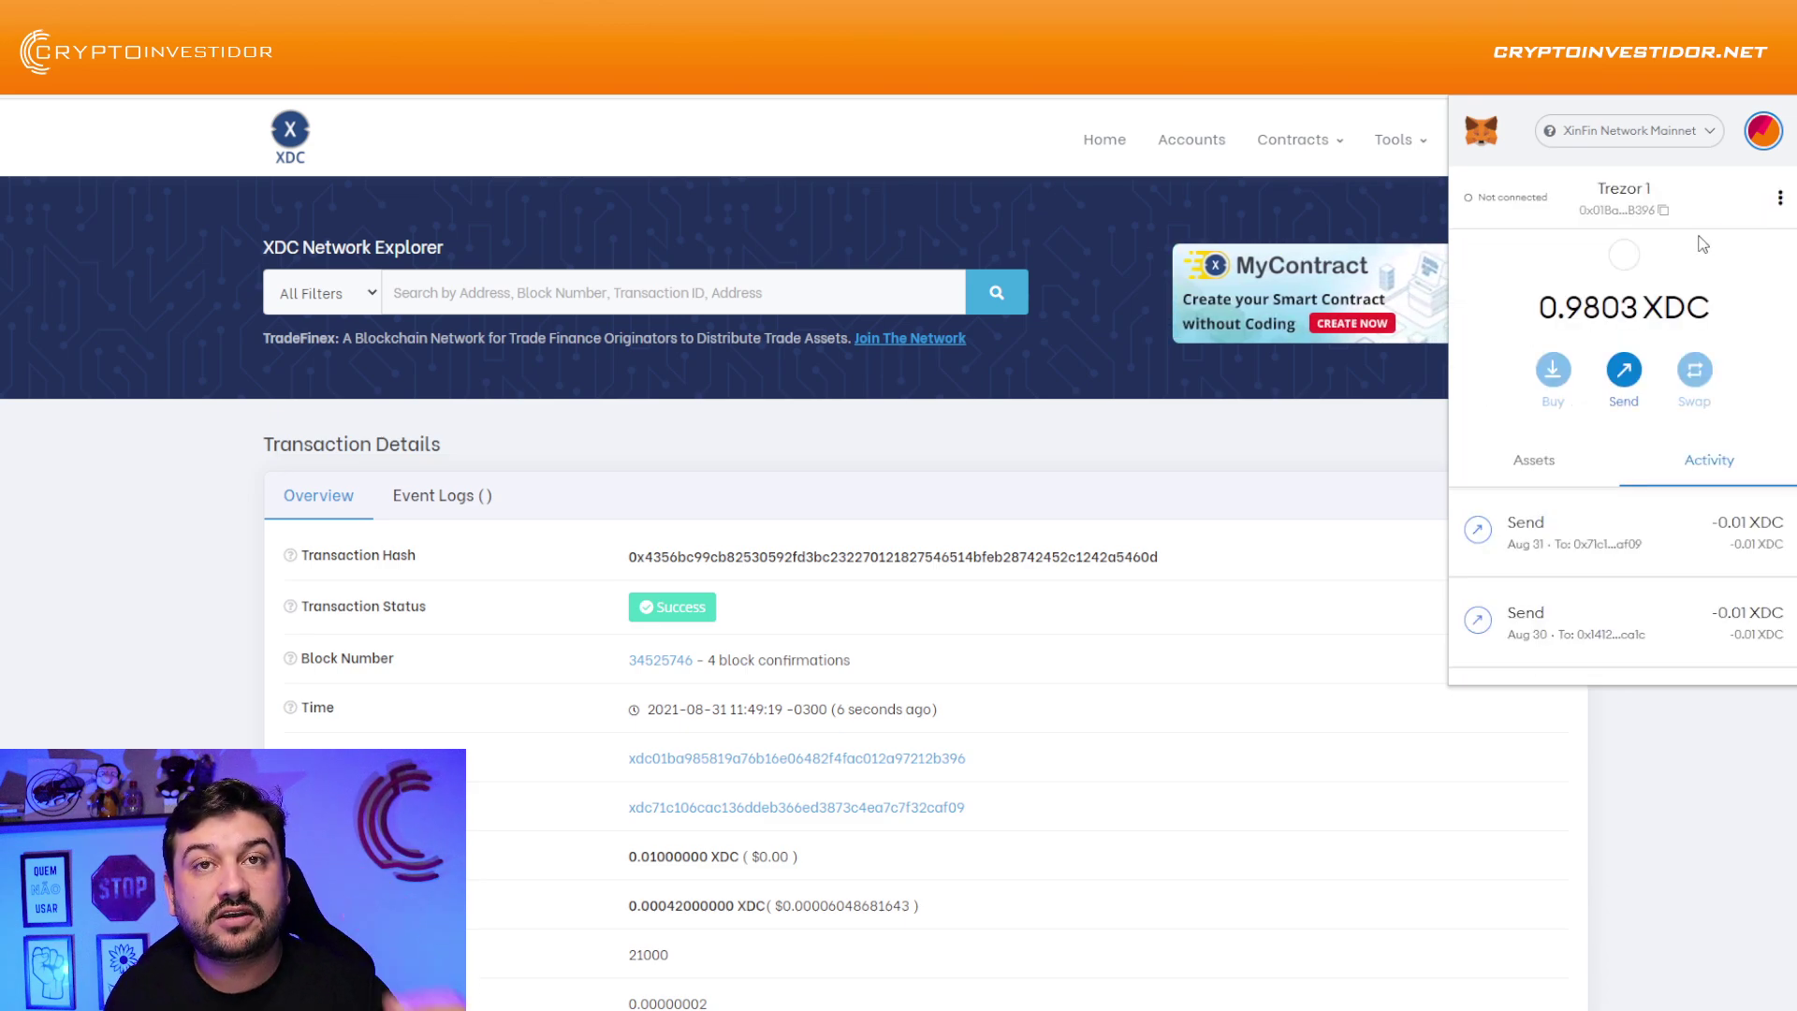